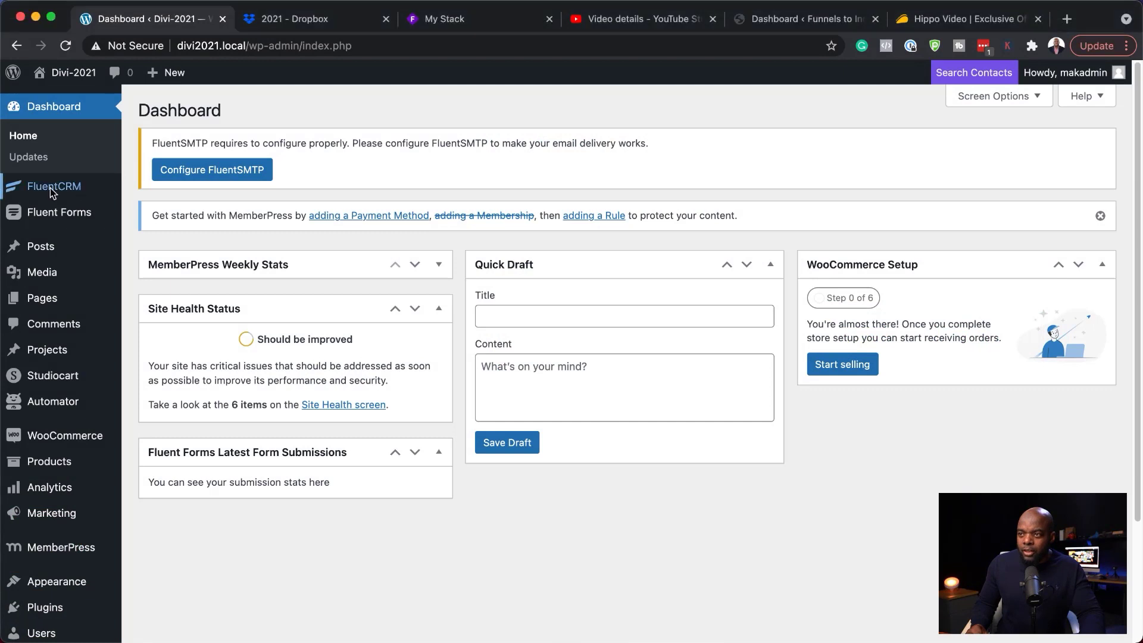
# Go from the FluentCRM dashboard to the empty Email Sequences list
pyautogui.moveTo(69, 195)
pyautogui.click(167, 197)
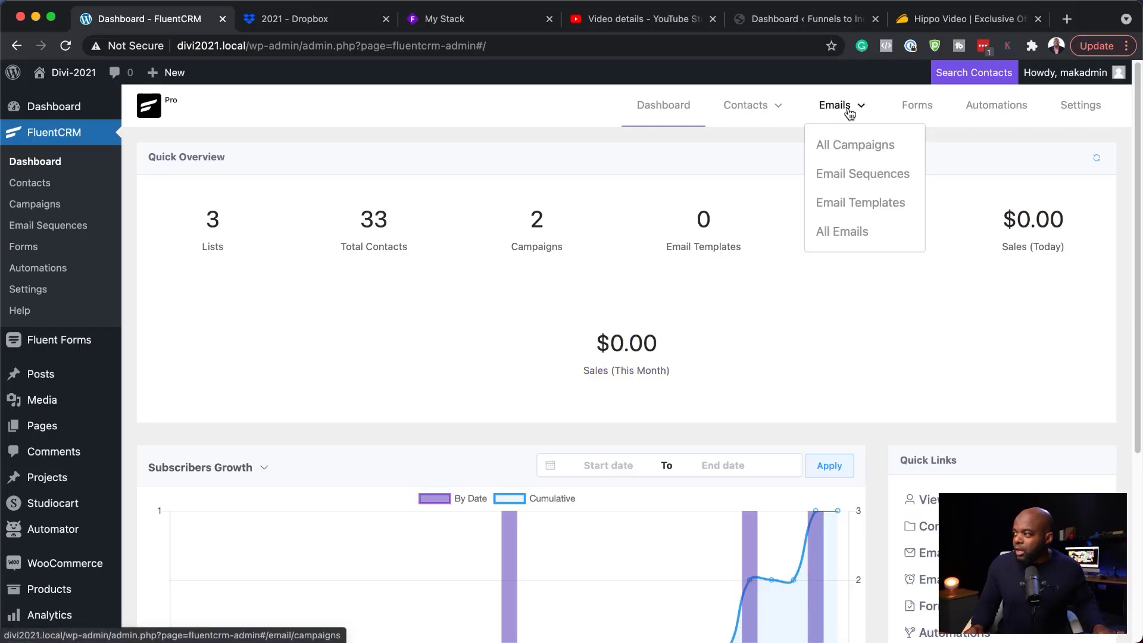
pyautogui.click(862, 174)
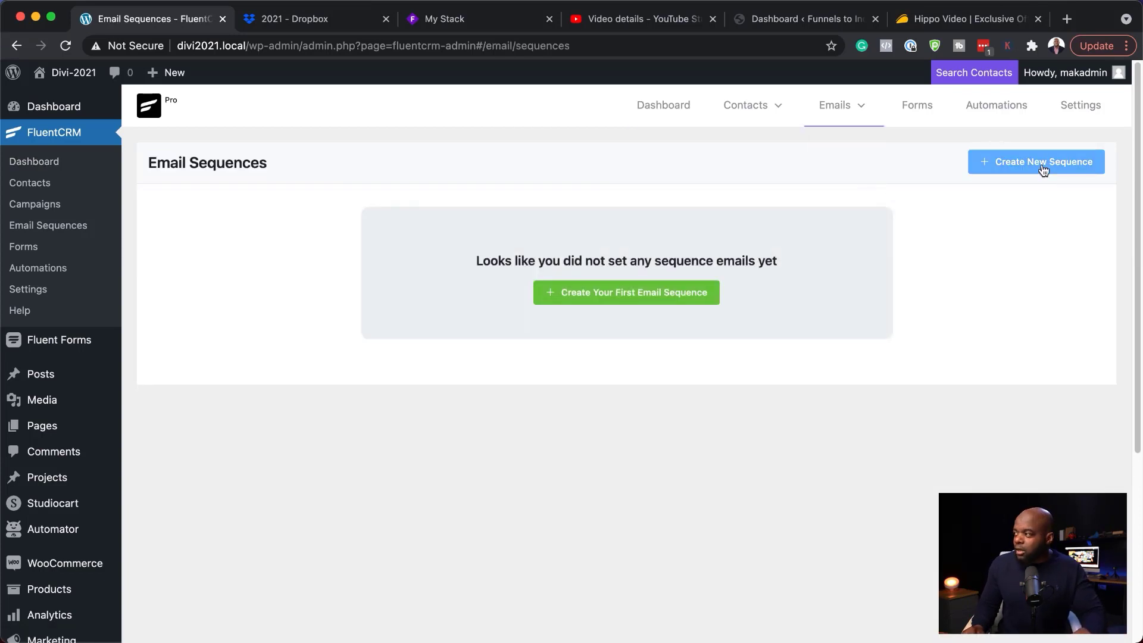
# Start a new sequence, edit the pasted title down to 'Downloaded Ebook', and confirm it
pyautogui.click(1042, 169)
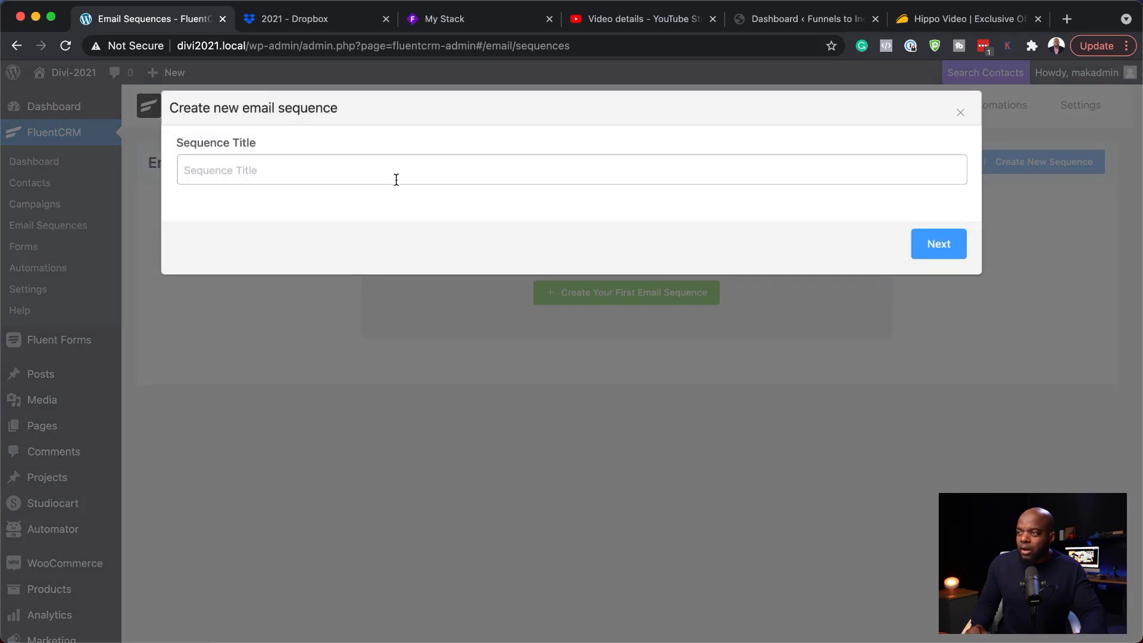
pyautogui.click(394, 172)
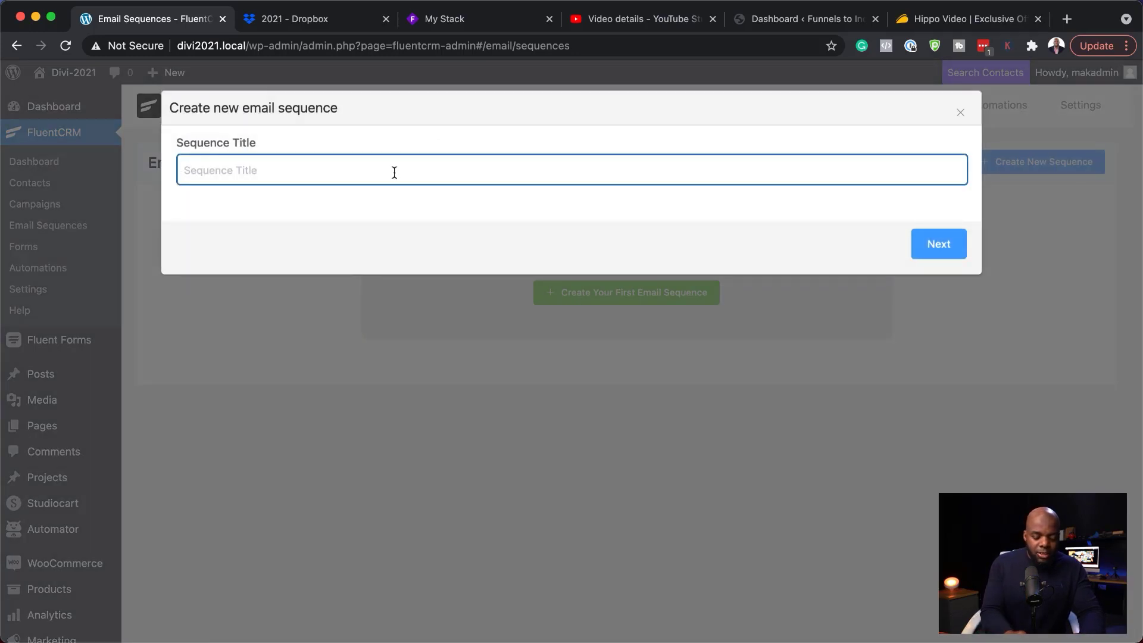
pyautogui.write('S')
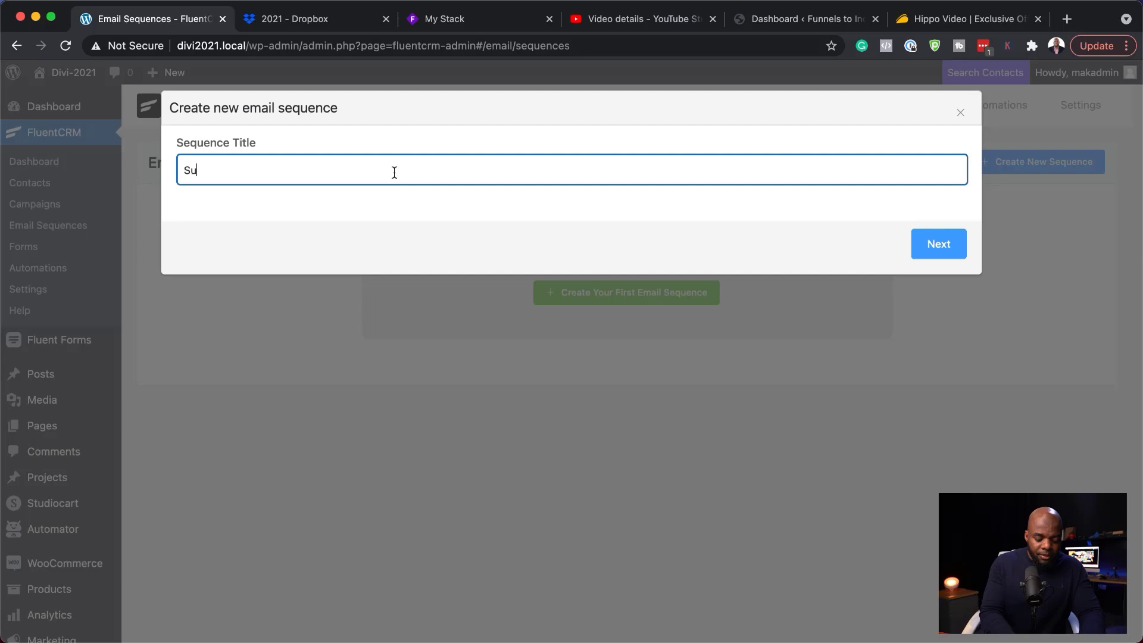
pyautogui.write('u')
pyautogui.press('super+a')
pyautogui.write('Ebook Subscriber')
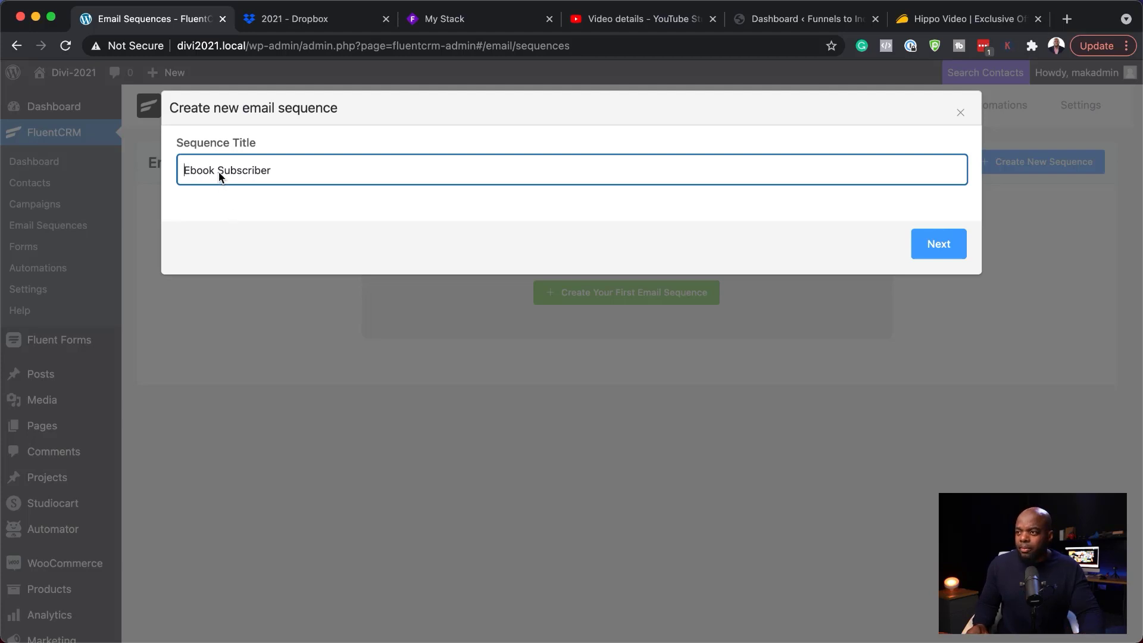
pyautogui.moveTo(219, 171); pyautogui.dragTo(330, 173)
pyautogui.press('BackSpace')
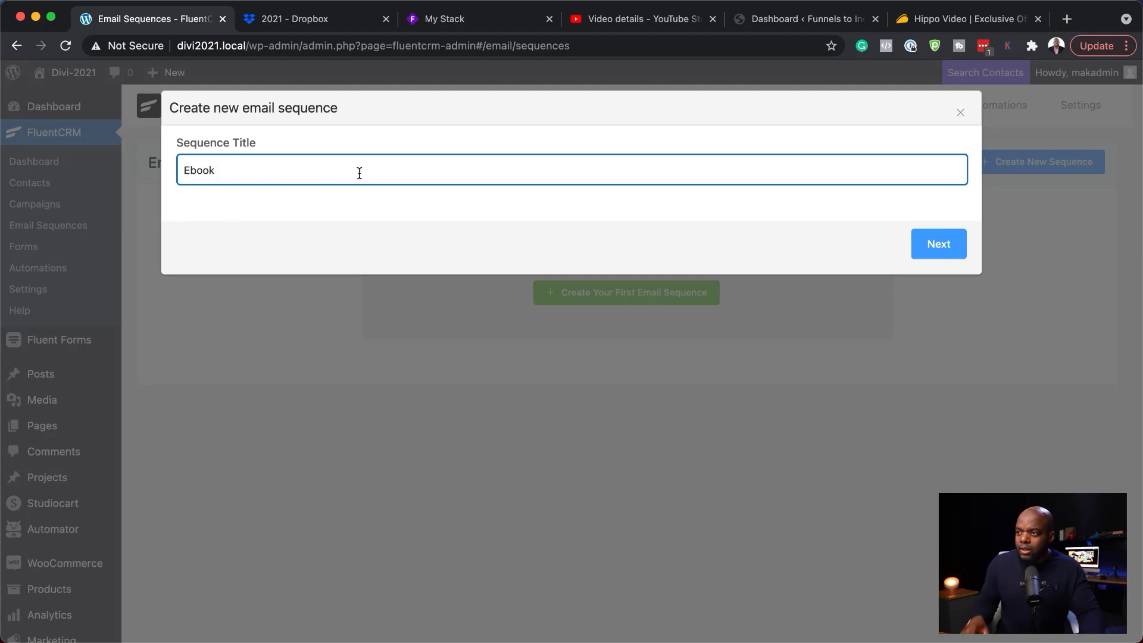
pyautogui.click(184, 170)
pyautogui.write('Downloaded')
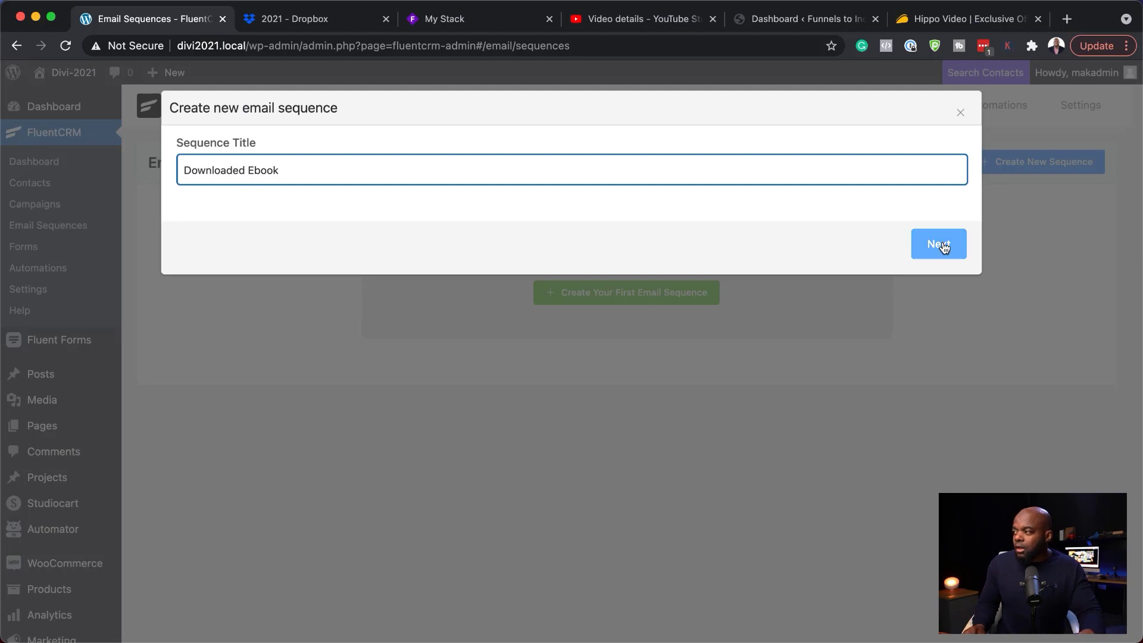
pyautogui.click(943, 246)
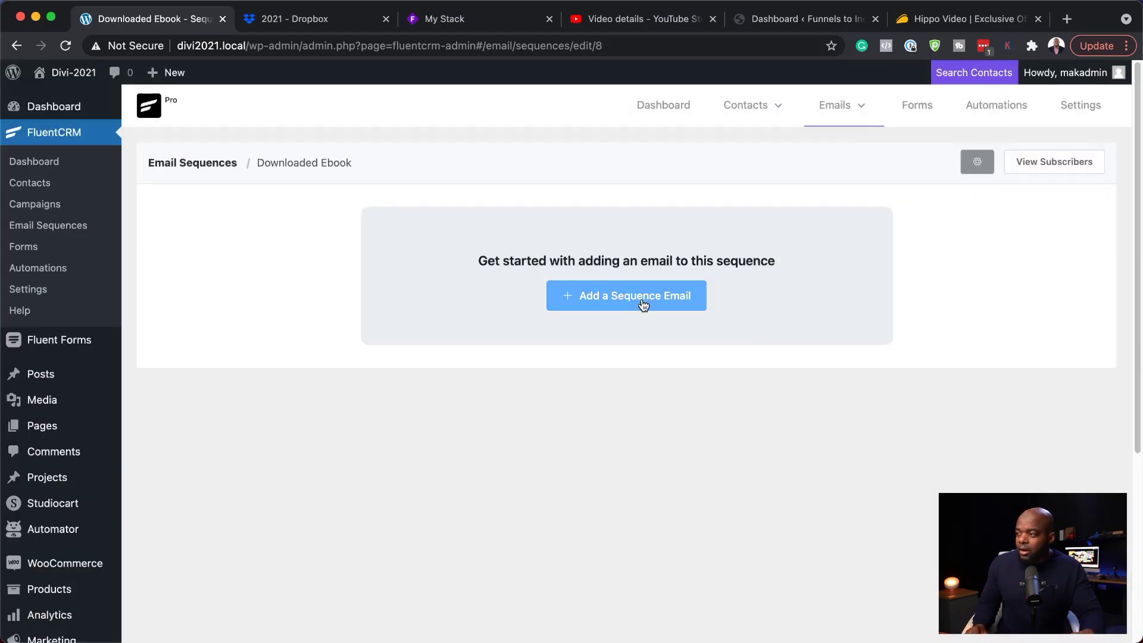
# Add the first sequence email with subject 'Email One', 0 Days delay and 15:10–16:10 sending window
pyautogui.click(619, 302)
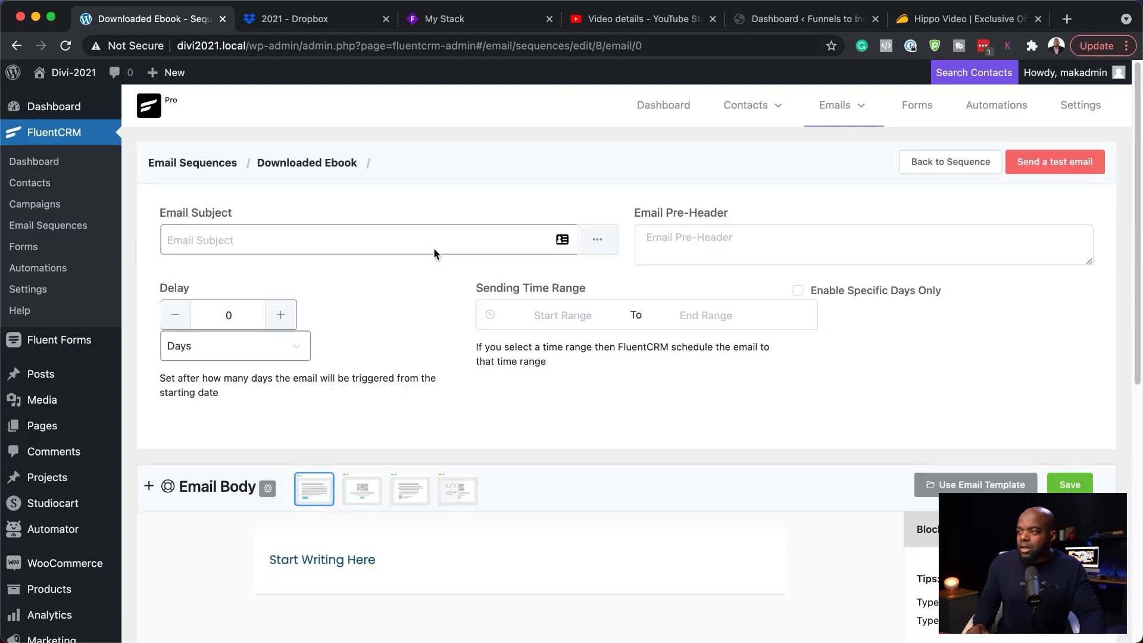
pyautogui.click(429, 238)
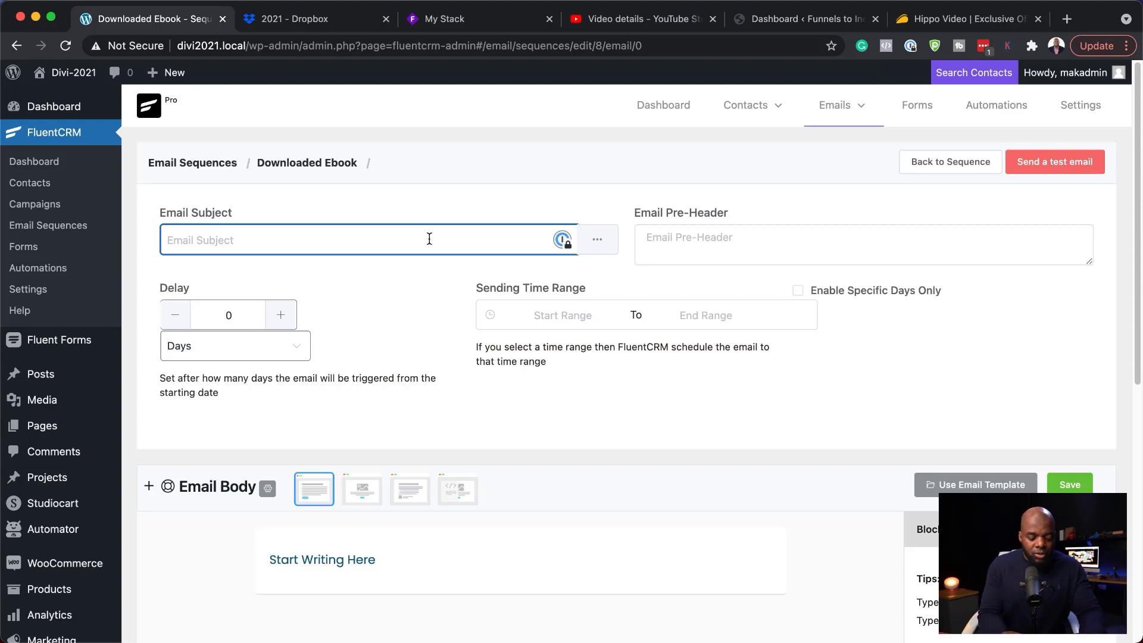
pyautogui.write('Ea')
pyautogui.write('mail One')
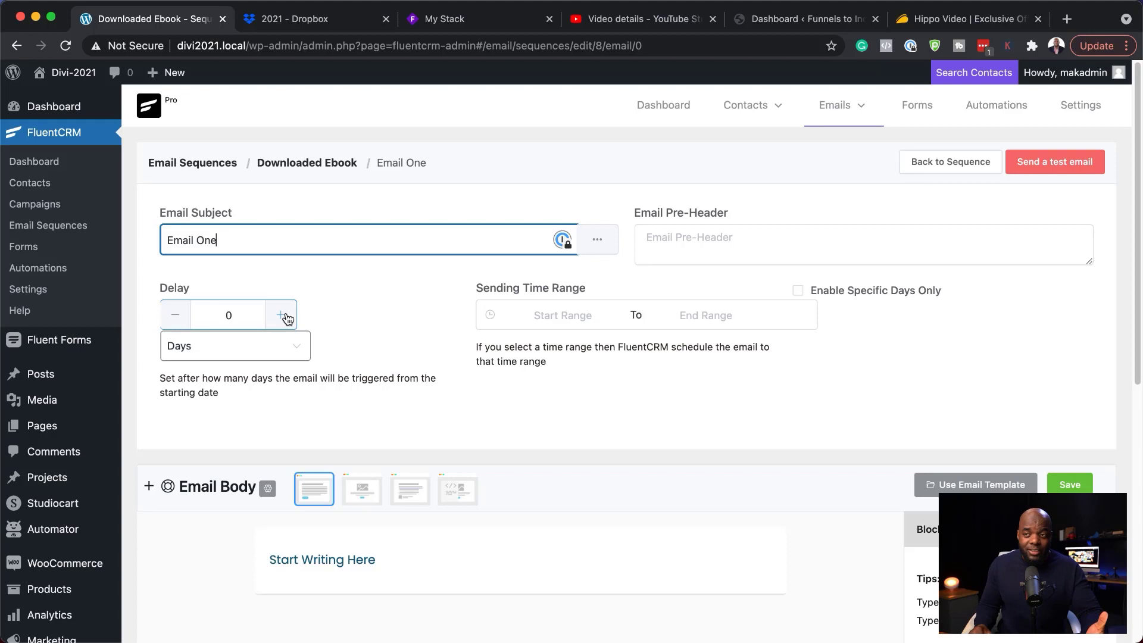
pyautogui.click(291, 351)
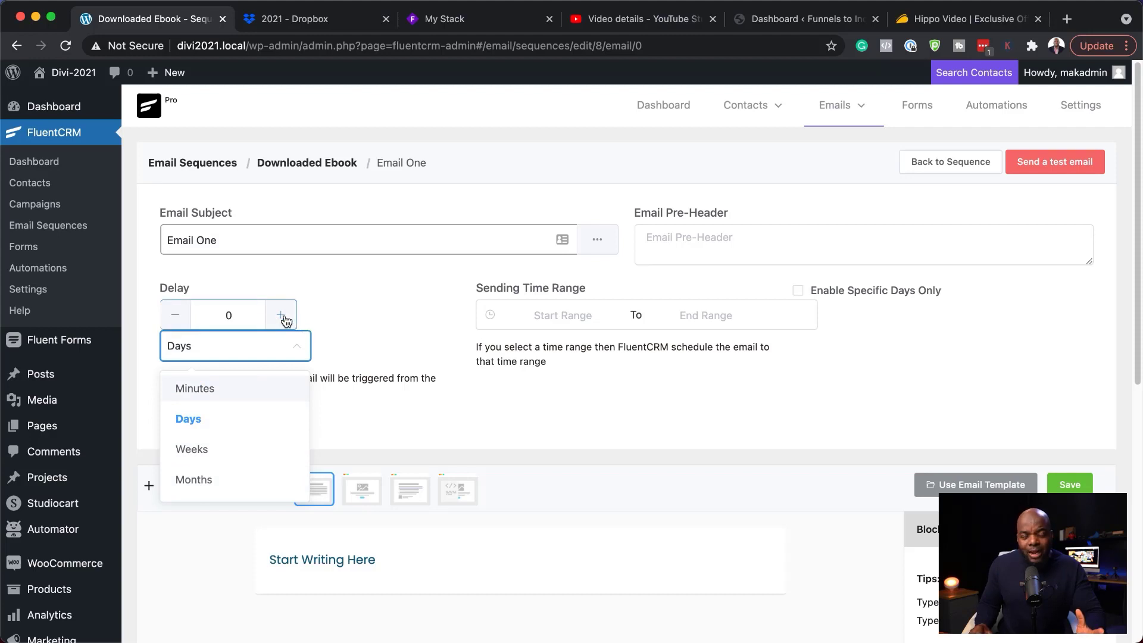
pyautogui.click(341, 303)
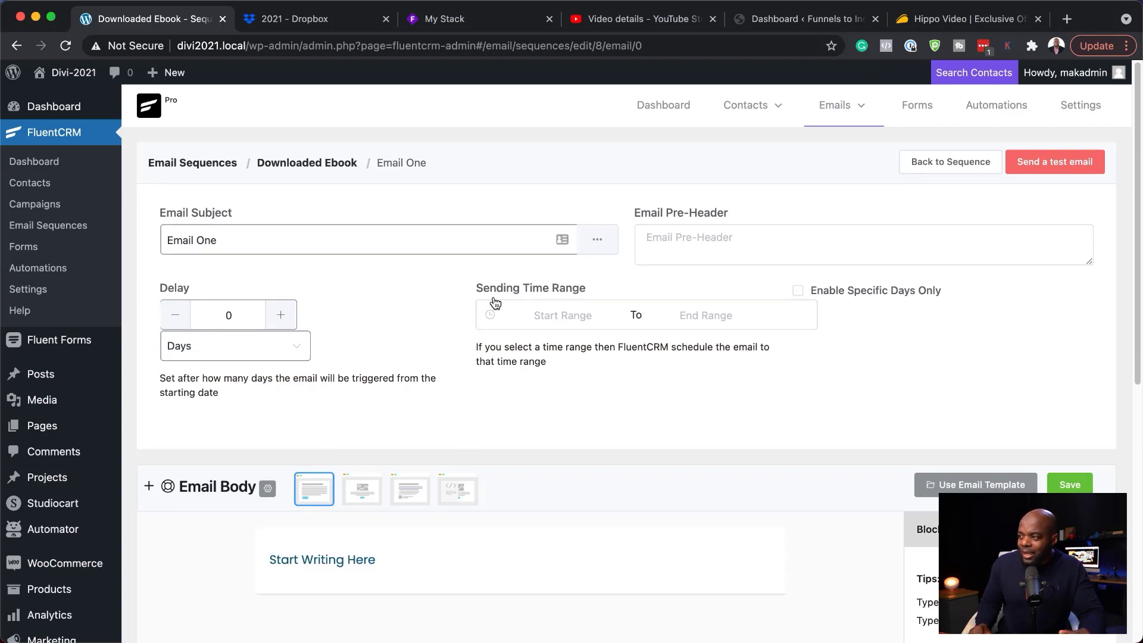
pyautogui.click(525, 316)
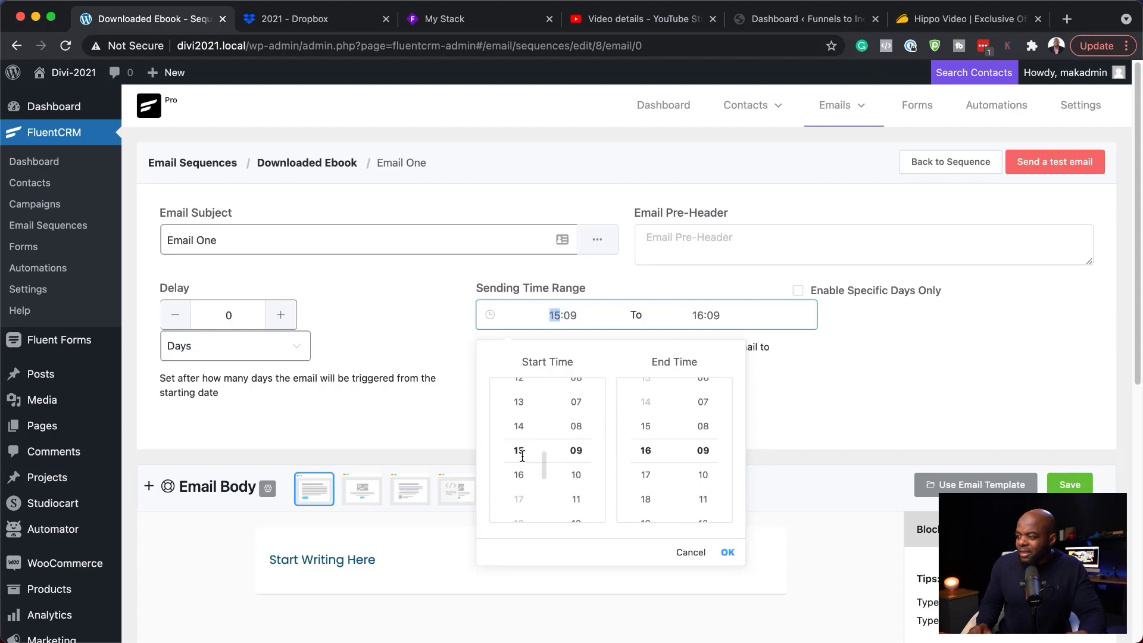
pyautogui.click(579, 476)
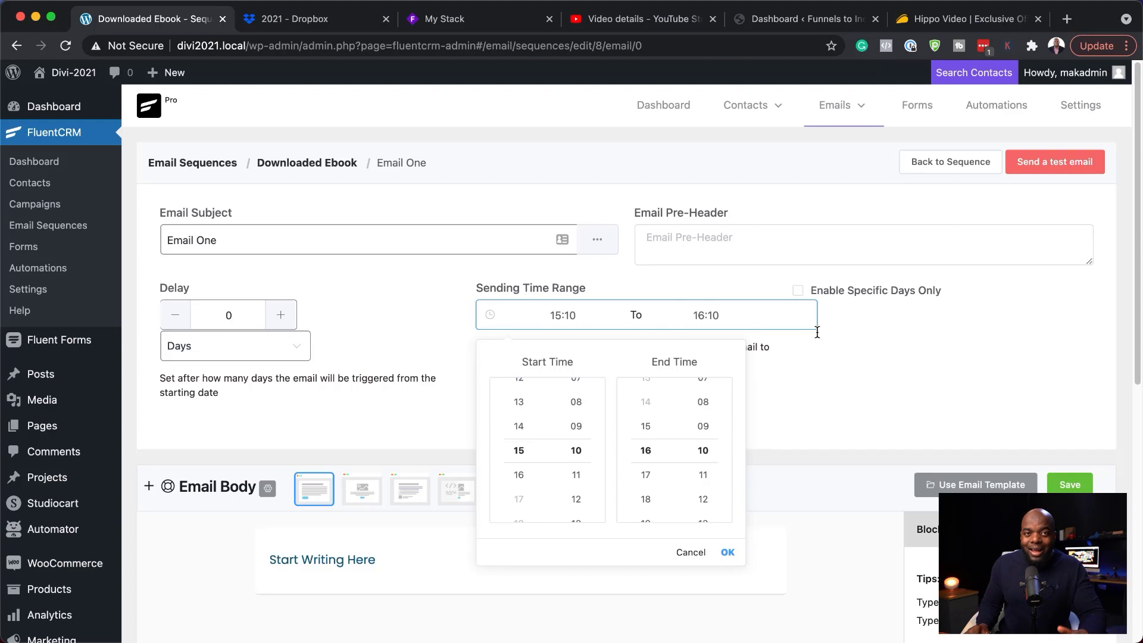
pyautogui.click(885, 356)
# Replace the 'Start Writing Here' placeholder with 'Hello, ' plus the contact's first name
pyautogui.scroll(-3, 607, 462)
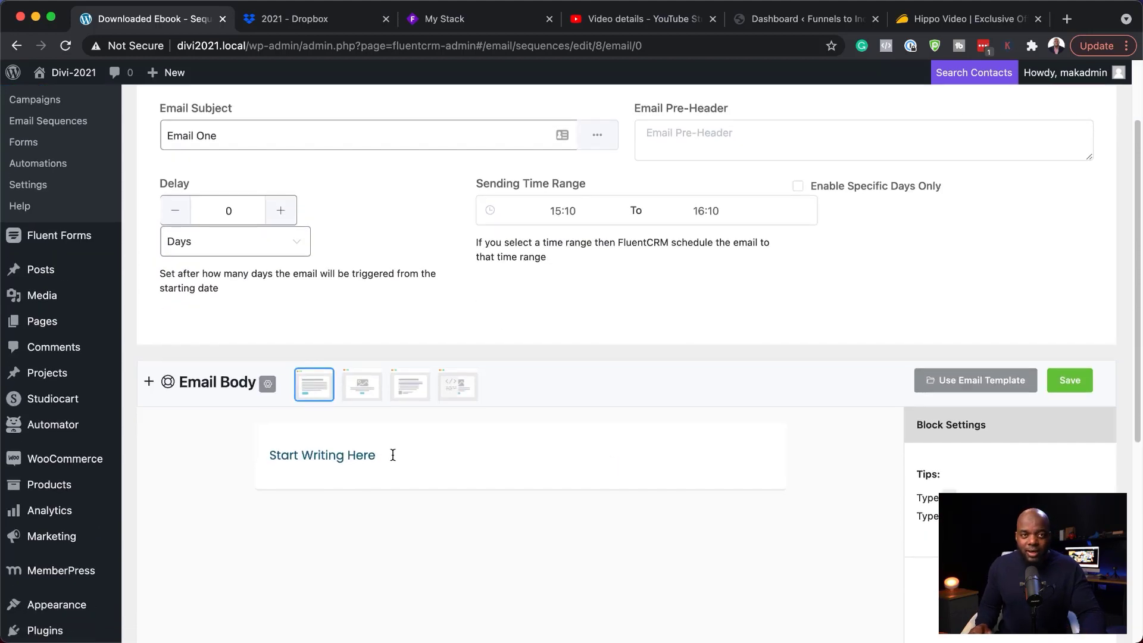
pyautogui.click(391, 455)
pyautogui.tripleClick(391, 456)
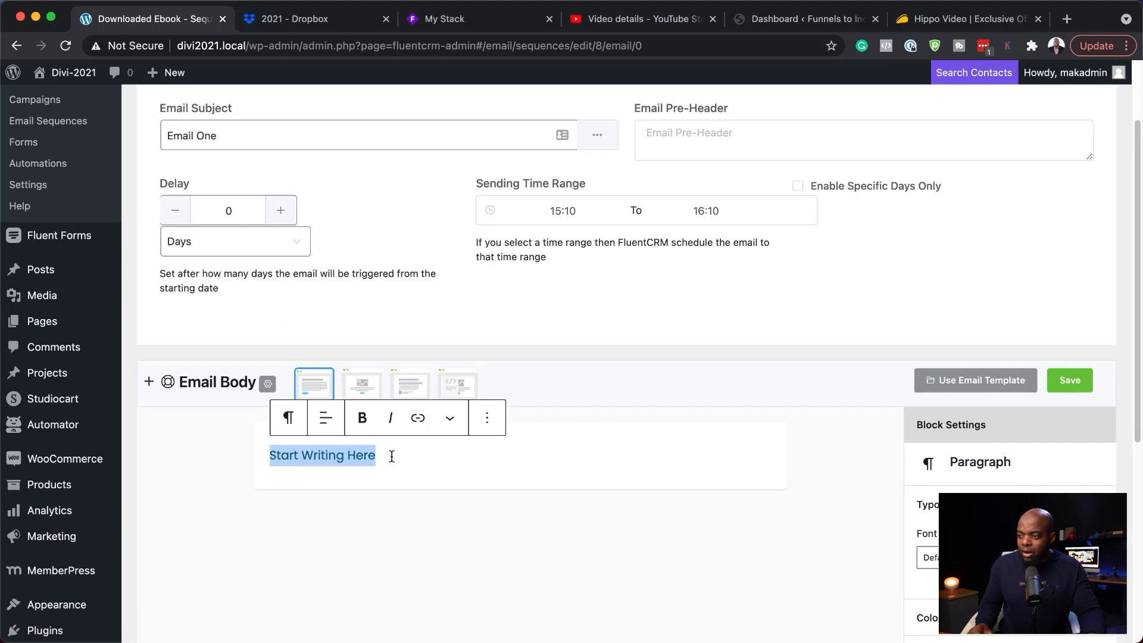
pyautogui.write('Hell')
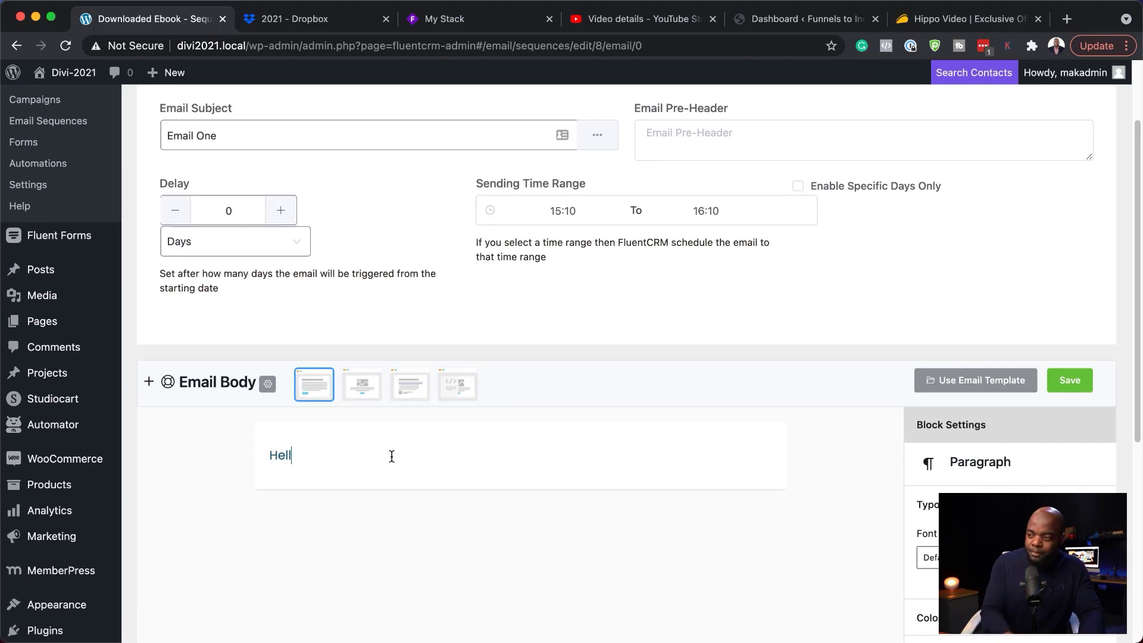
pyautogui.write('o, @')
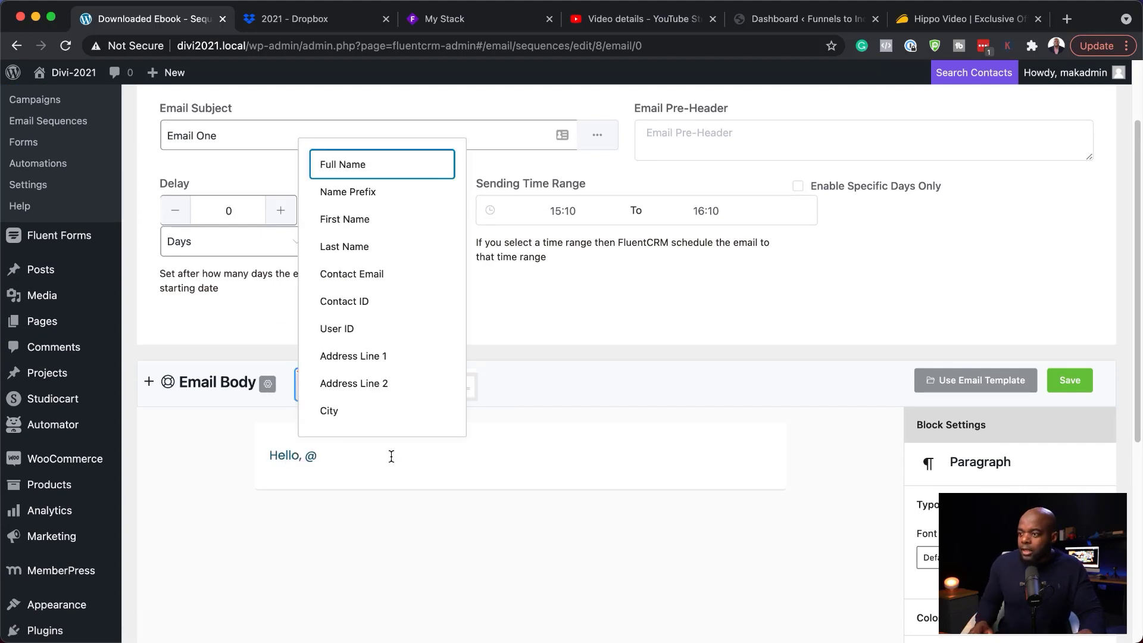
pyautogui.click(365, 224)
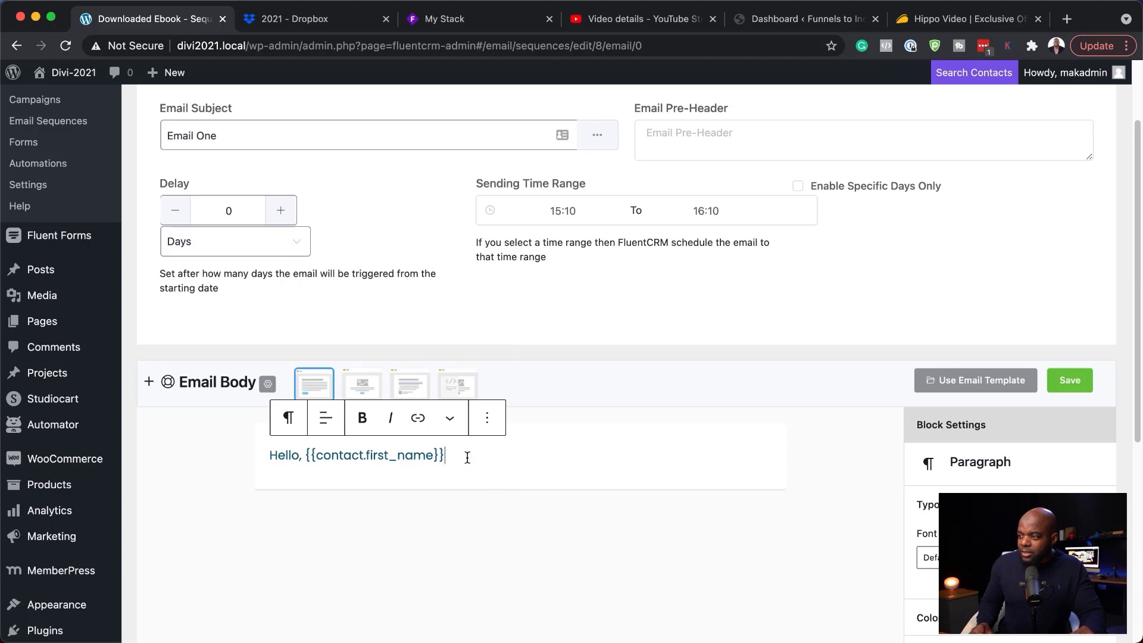
# Paste Lorem ipsum paragraphs below the greeting and add an empty paragraph after the Donec paragraph
pyautogui.press('Return')
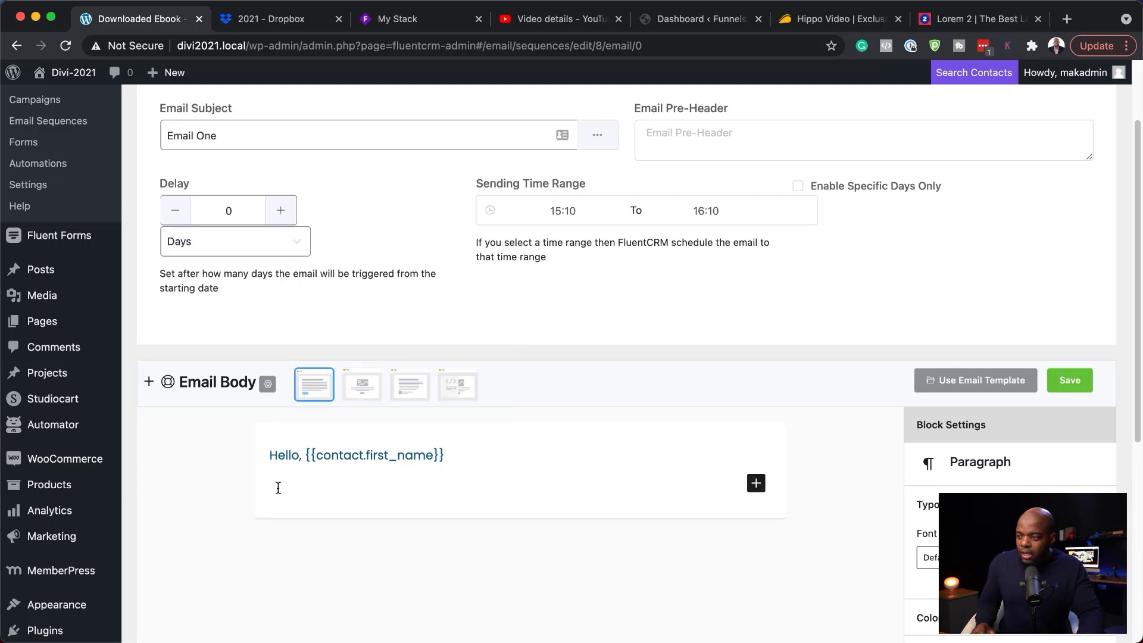
pyautogui.write('Lorem ipsum dolor sit amet, consectetuer adipiscing elit. Donec odio. Quisque volutpat mattis eros. Nullam malesuada erat ut turpis. Suspendisse urna nibh, viverra non, semper suscipit, posuere a, pede. Donec nec justo eget felis facilisis fermentum. Aliquam porttitor mauris sit amet orci. Aenean dignissim pellentesque felis. Morbi in sem quis dui placerat ornare. Pellentesque odio nisi, euismod in, pharetra a, ultricies in, diam. Sed arcu. Cras consequat. Praesent dapibus, neque id cursus faucibus, tortor neque egestas auguae, eu vulputate magna eros eu erat. Aliquam erat volutpat. Nam dui mi, tincidunt quis, accumsan porttitor, facilisis luctus, metus.')
pyautogui.scroll(4, 640, 268)
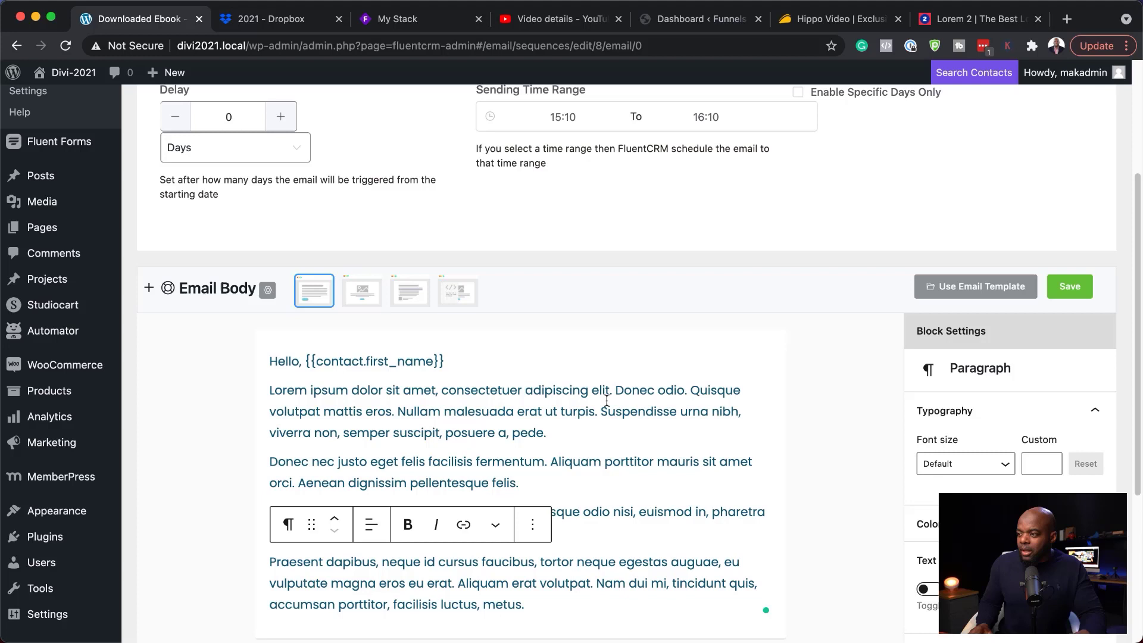
pyautogui.click(534, 480)
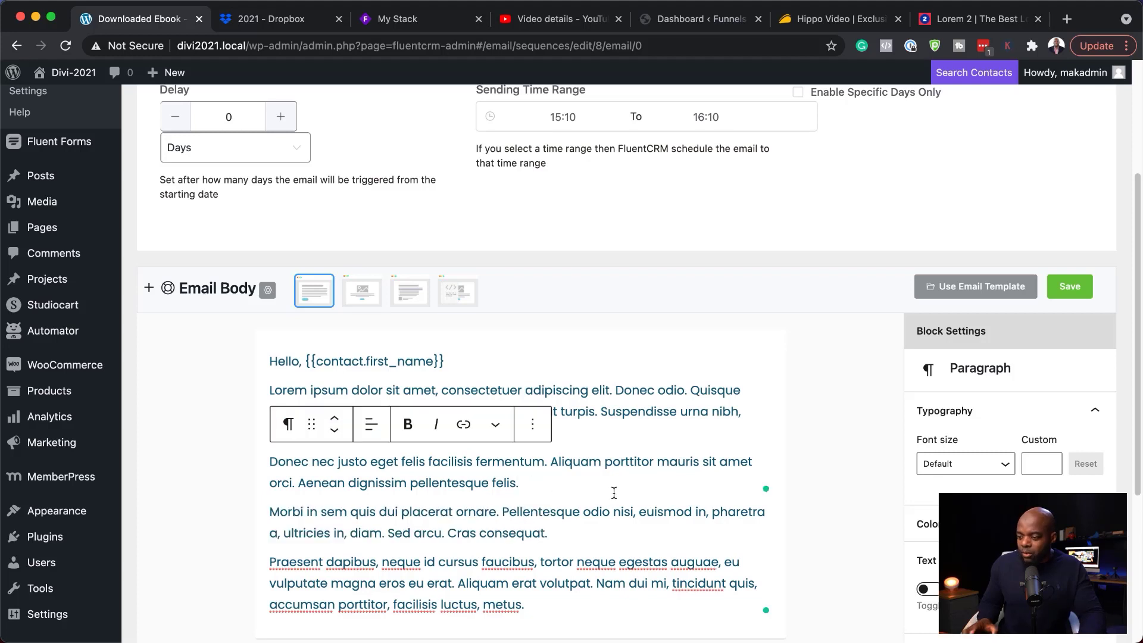
pyautogui.press('Return')
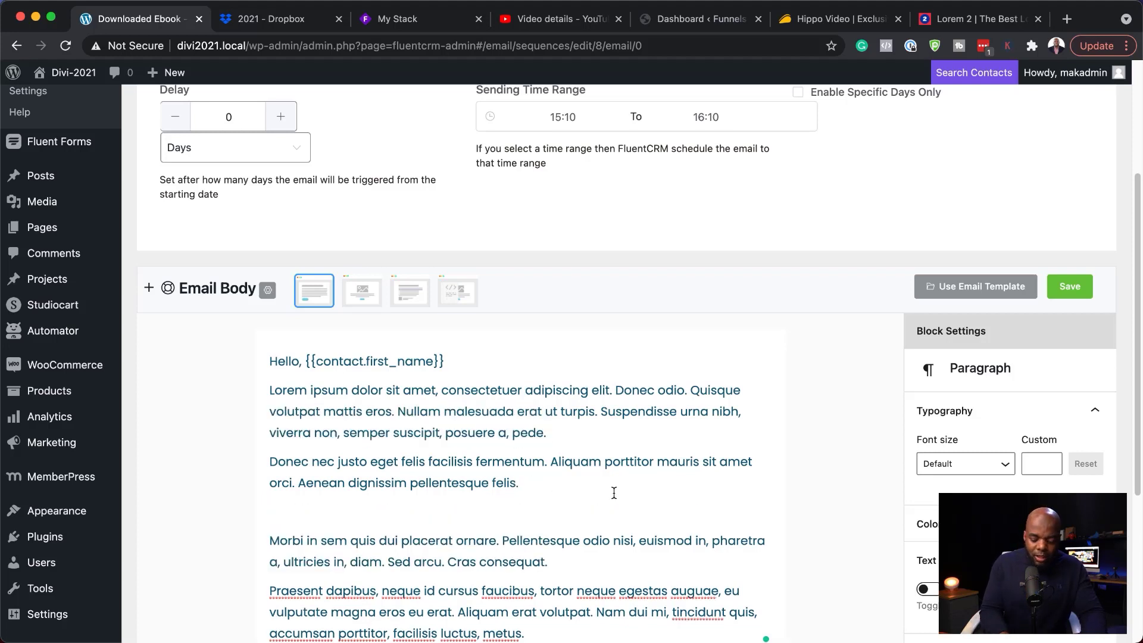
# Insert a 'Click here!' Button block after the Donec paragraph, linked to # in a new tab
pyautogui.write('/')
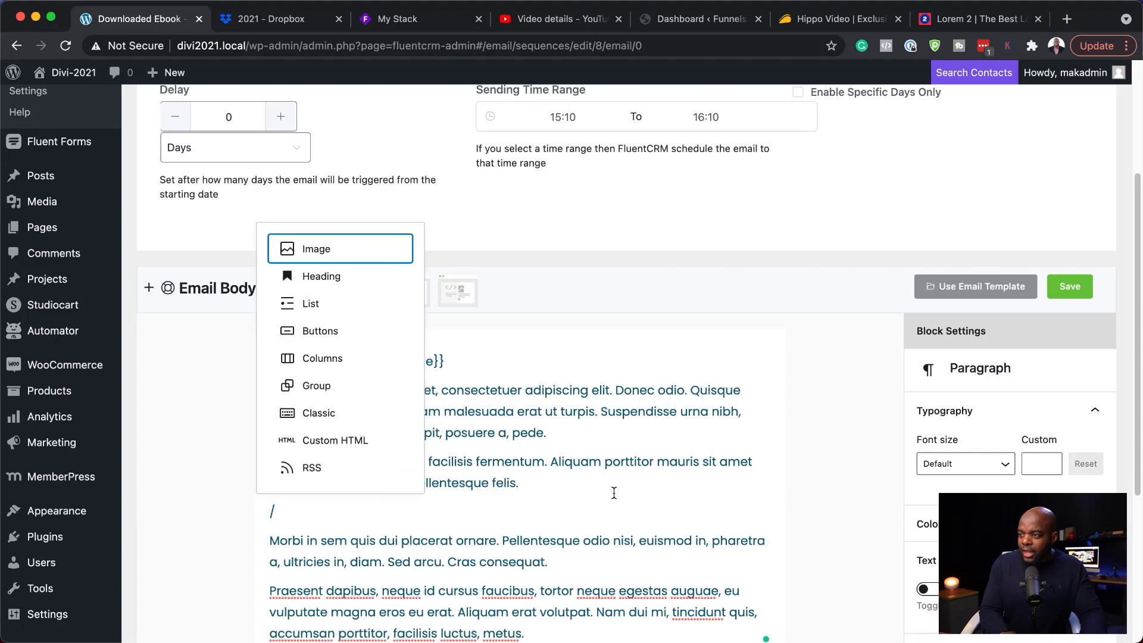
pyautogui.click(320, 331)
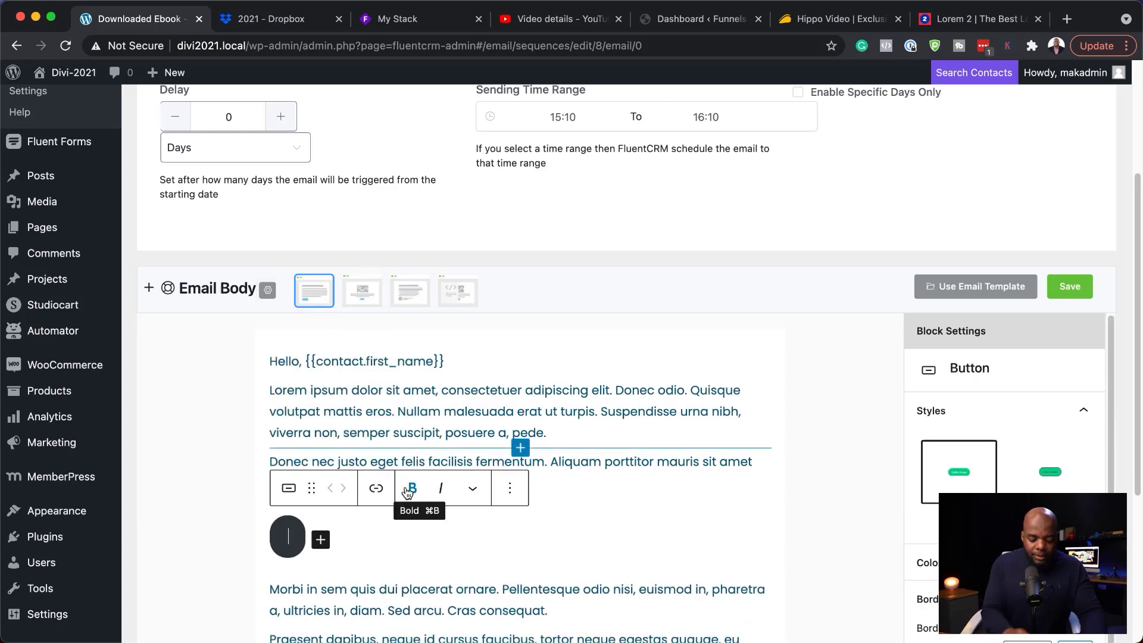
pyautogui.write('Click here!')
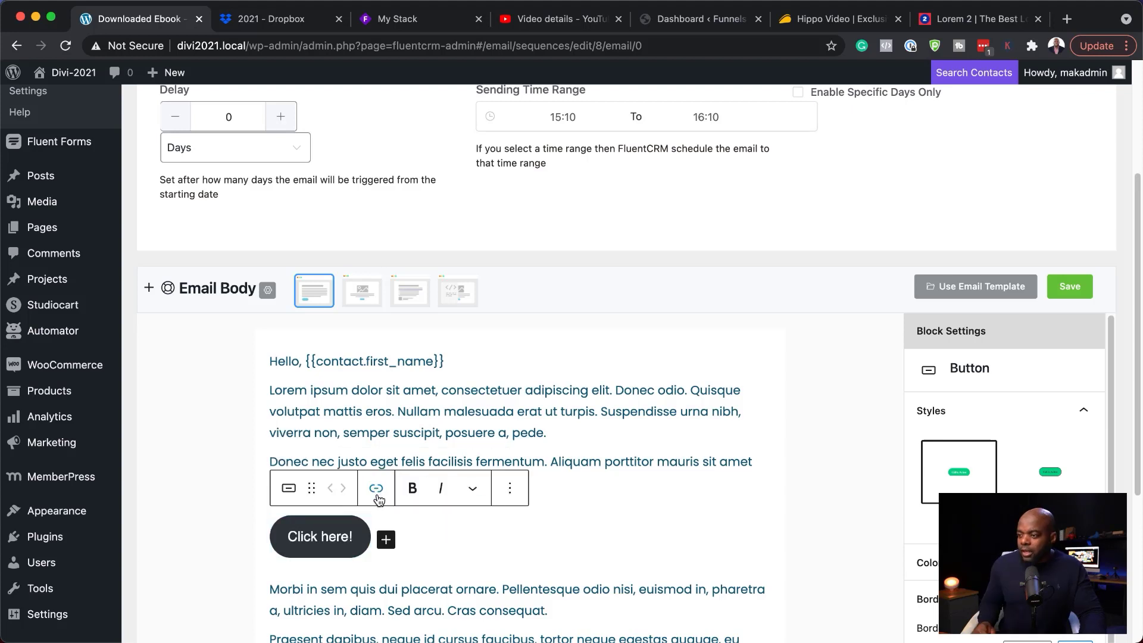
pyautogui.click(376, 489)
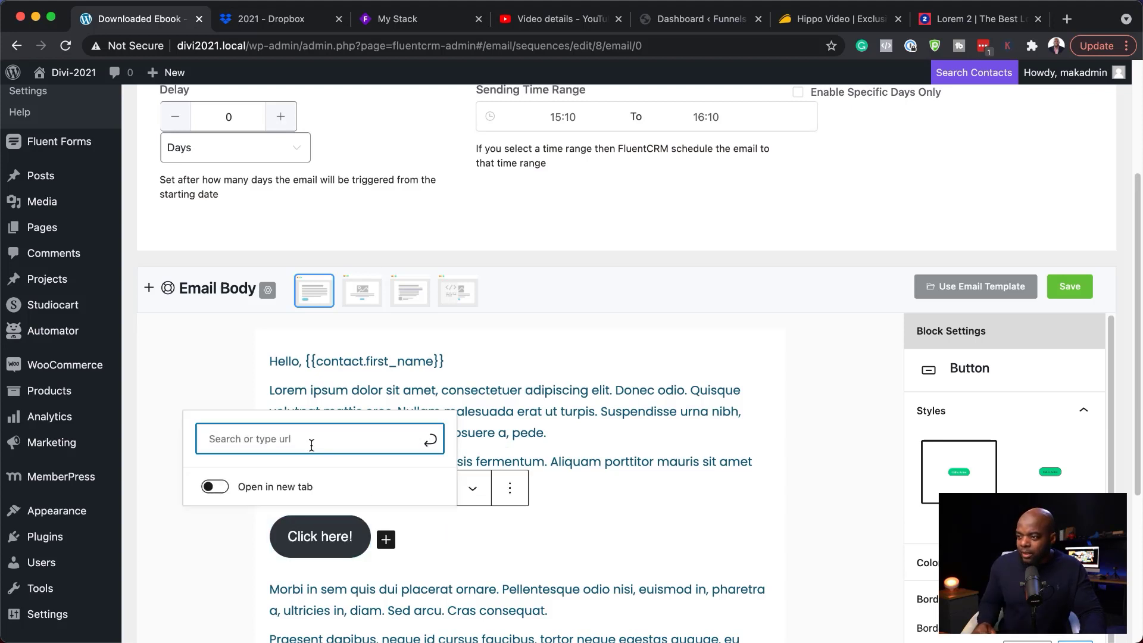
pyautogui.write('#')
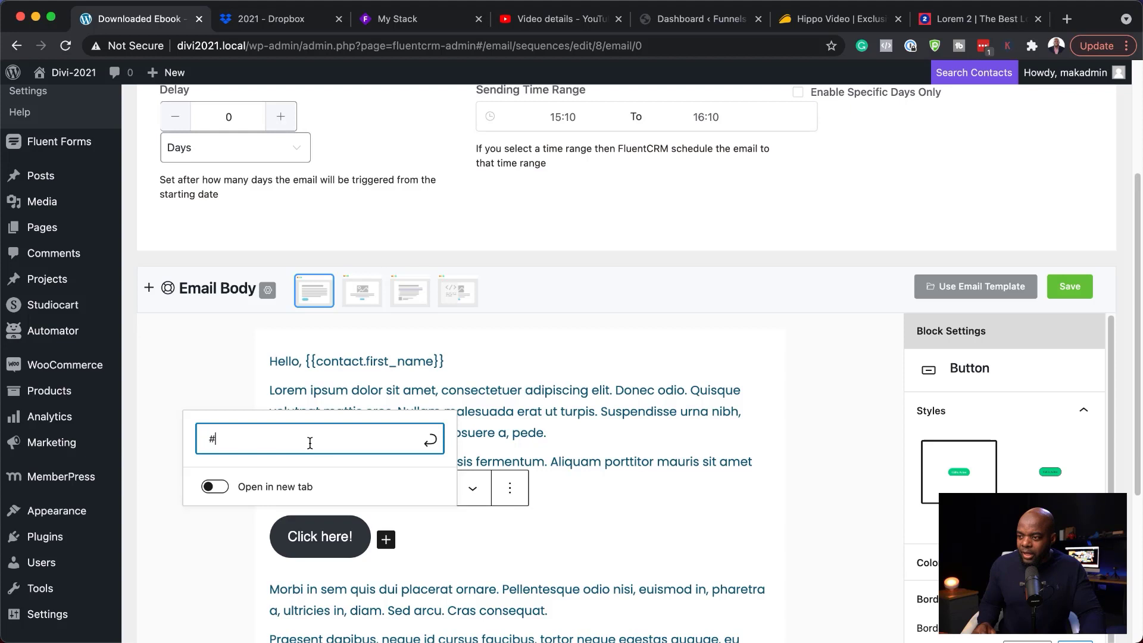
pyautogui.click(216, 486)
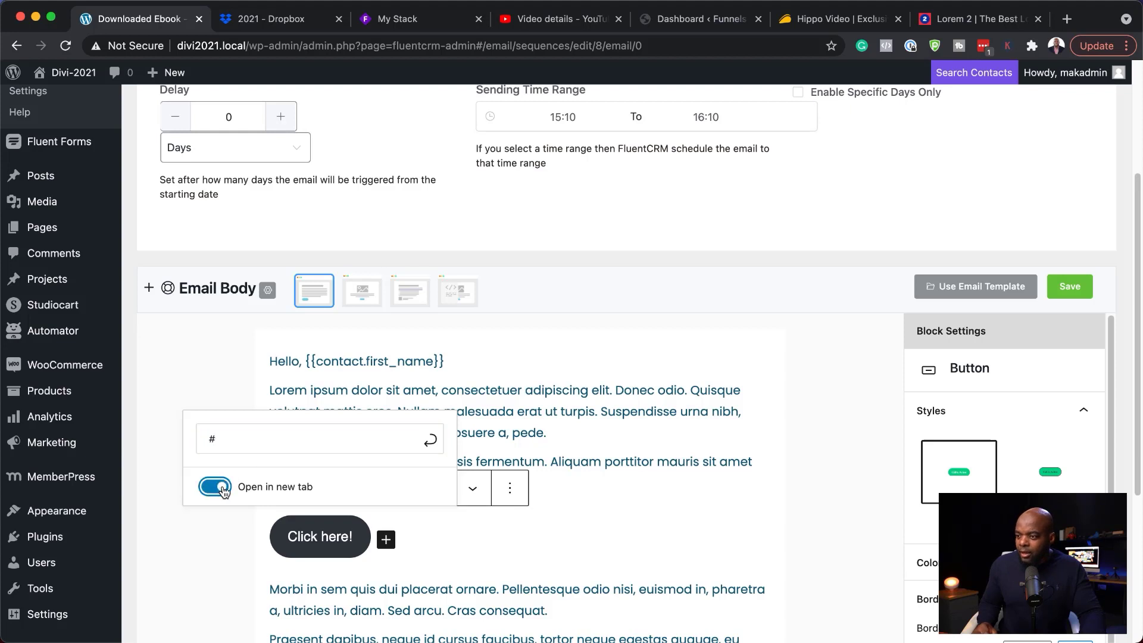
pyautogui.click(430, 442)
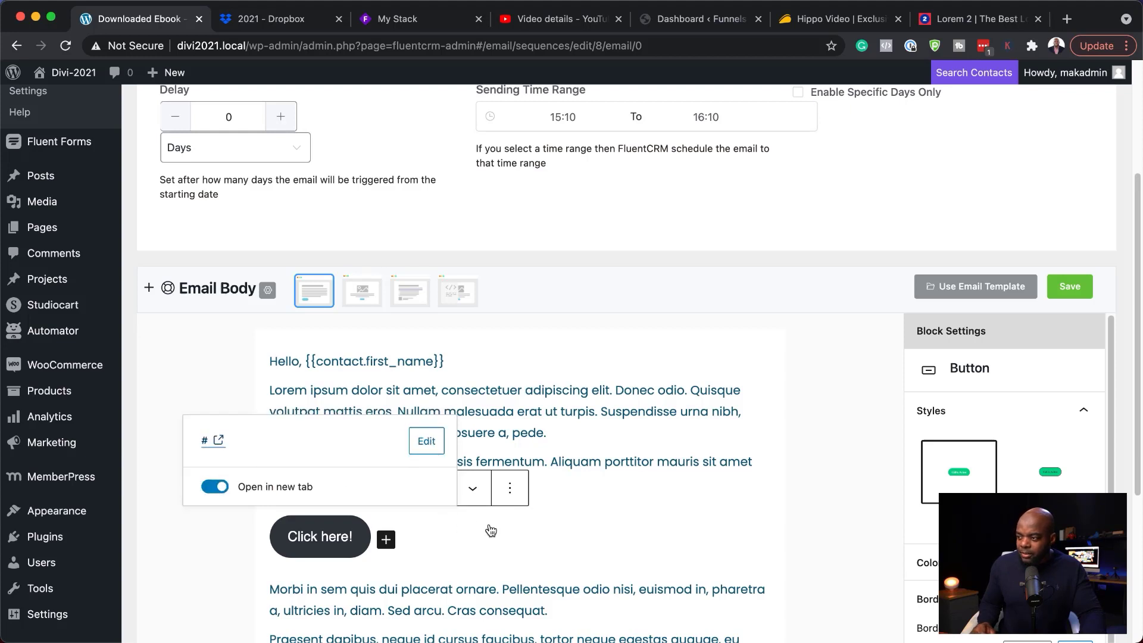
pyautogui.click(586, 526)
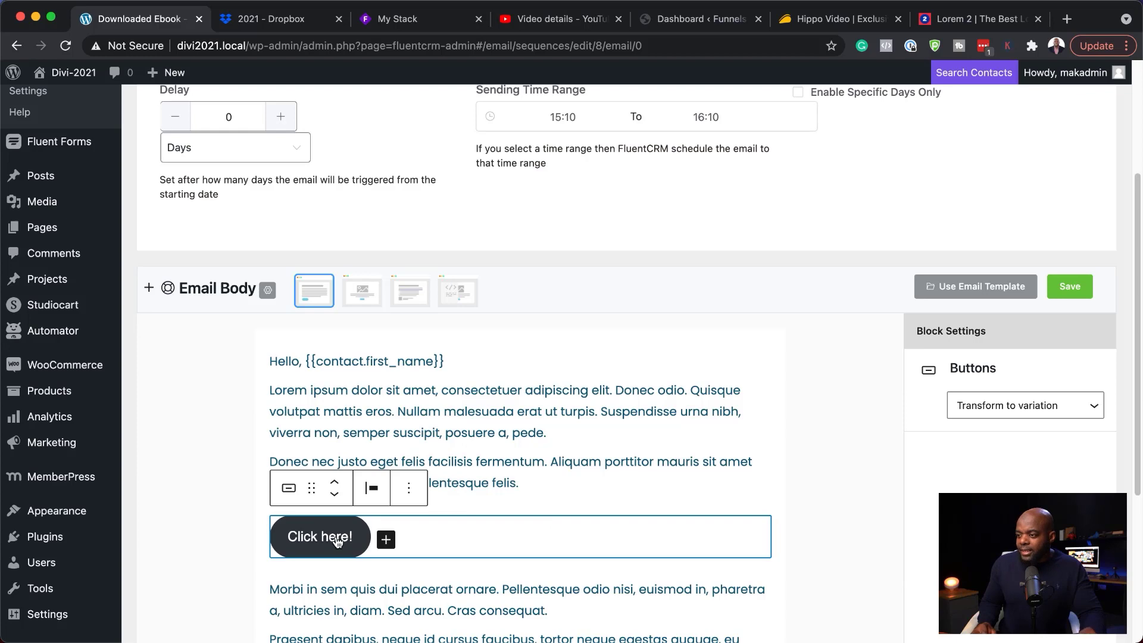
pyautogui.scroll(3, 684, 369)
pyautogui.scroll(-1, 686, 412)
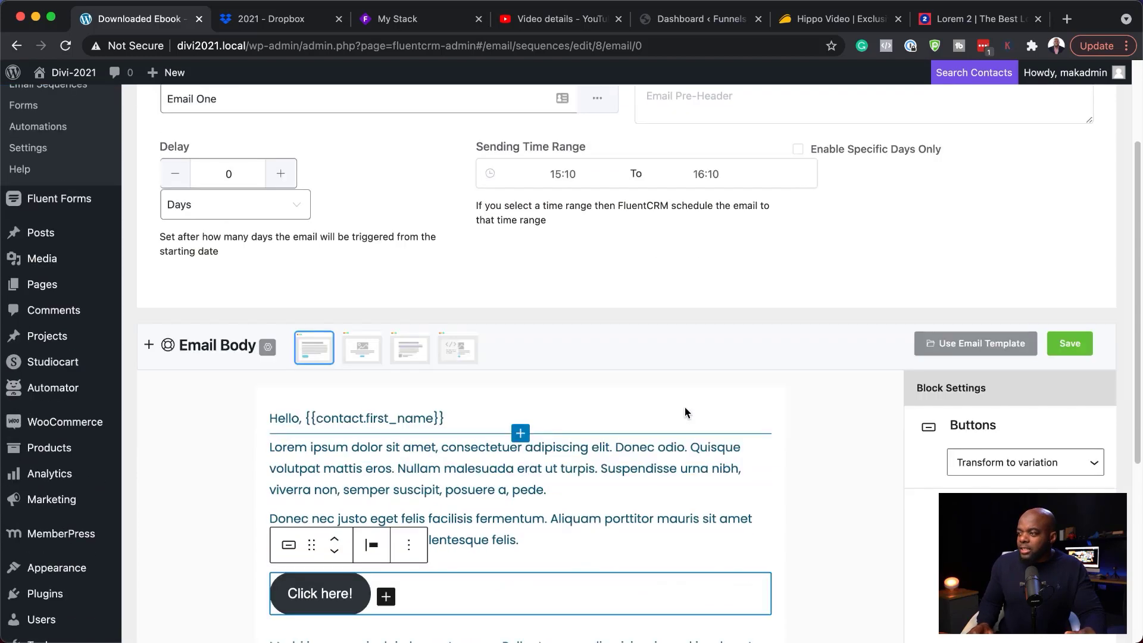
# Save Email One and go back to the Downloaded Ebook sequence overview
pyautogui.scroll(-3, 657, 439)
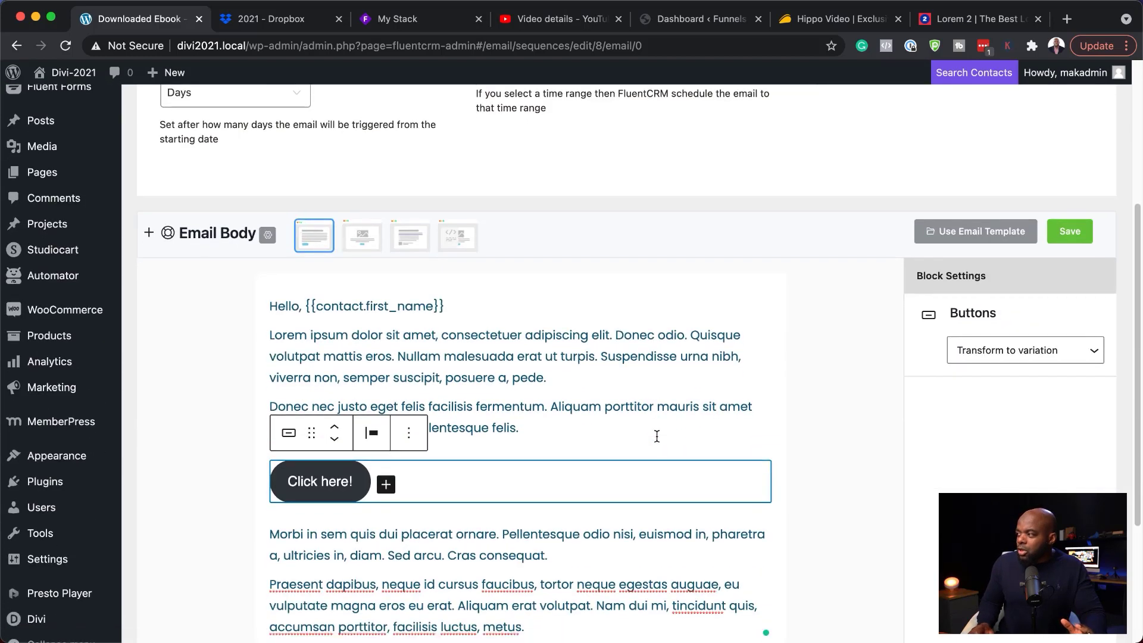
pyautogui.scroll(-3, 656, 436)
pyautogui.scroll(5, 664, 443)
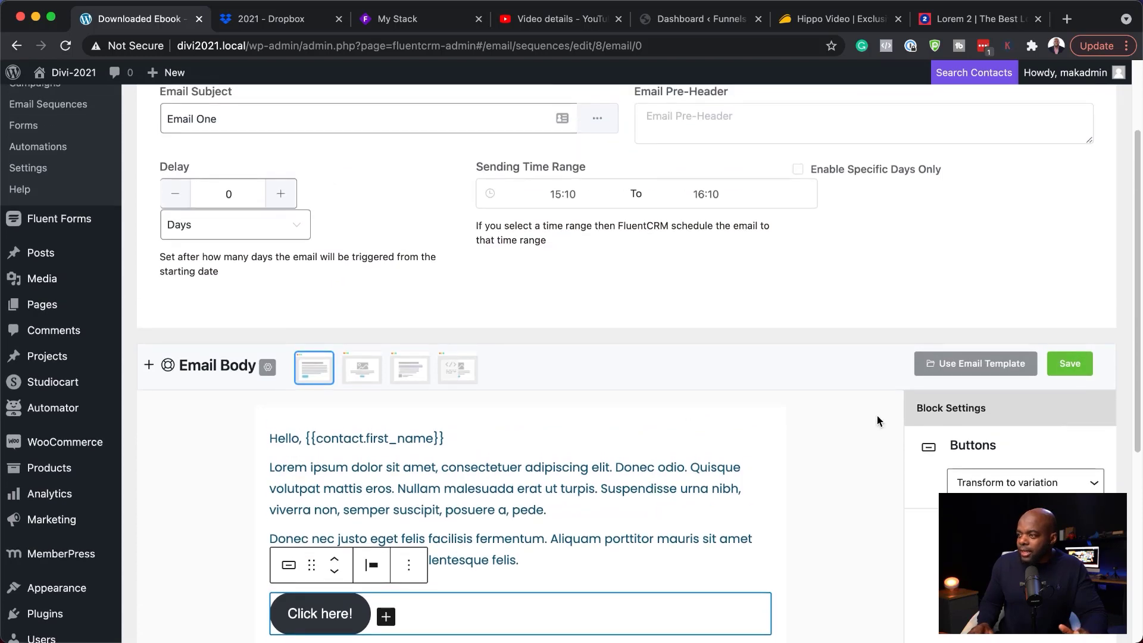
pyautogui.click(1079, 366)
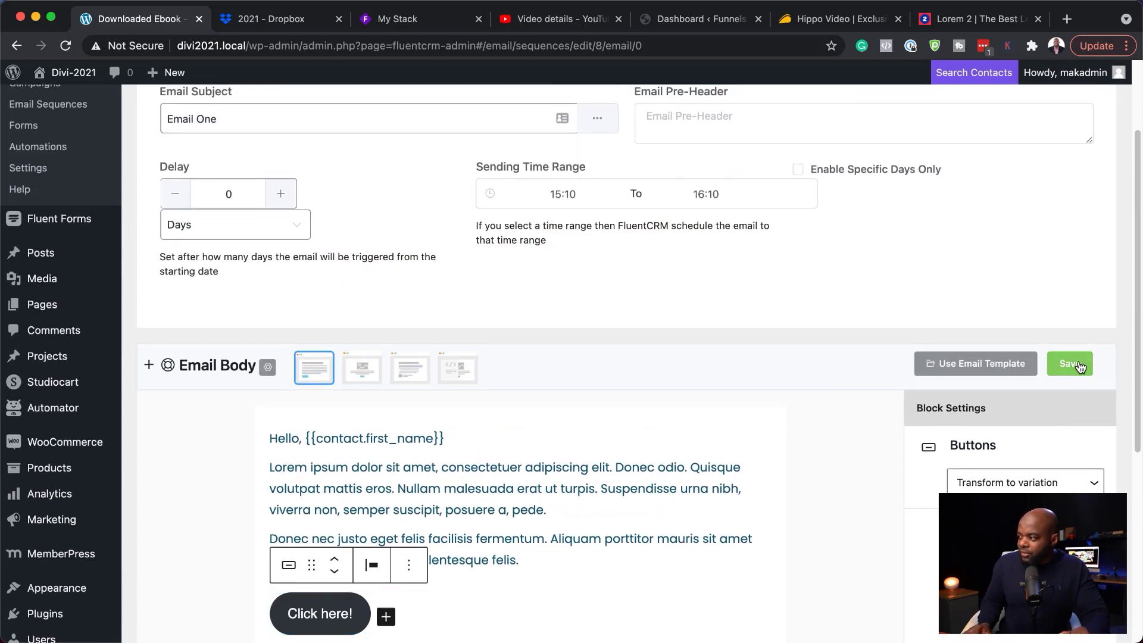
pyautogui.click(932, 163)
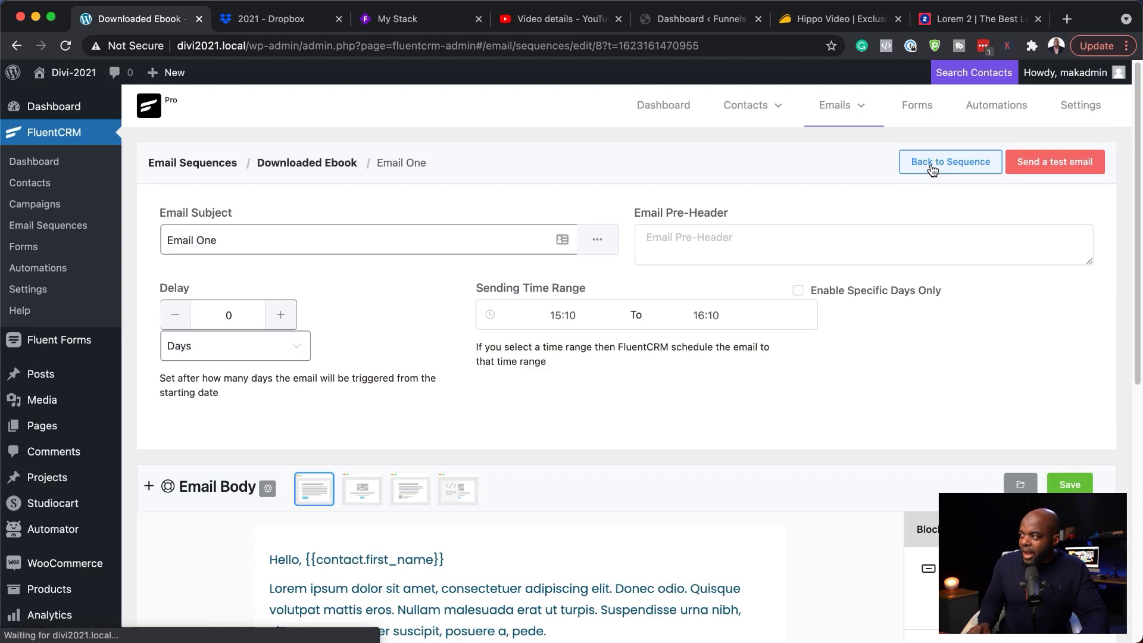
pyautogui.moveTo(244, 254)
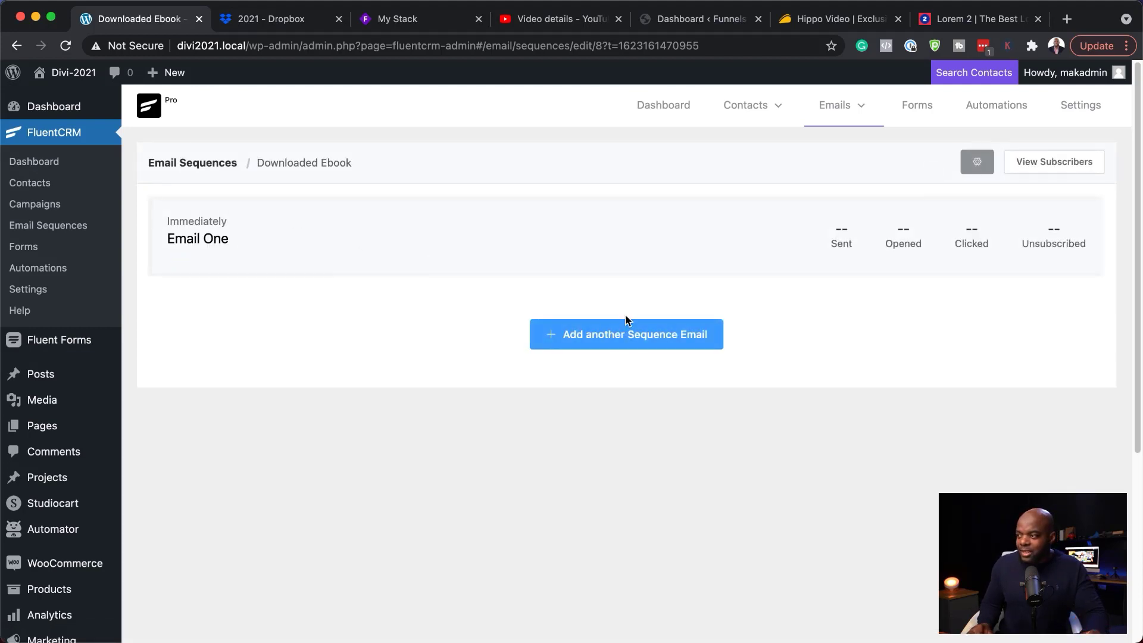
# Add a sequence email with subject 'Email Two', a 2-day delay and a 15:11–16:11 sending window
pyautogui.click(613, 344)
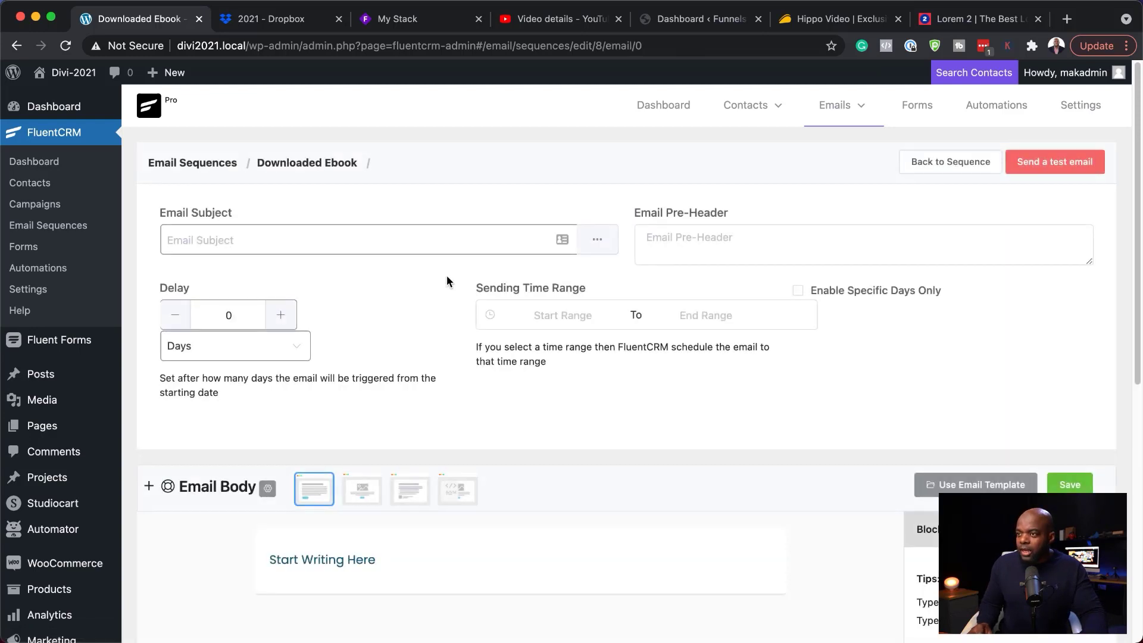
pyautogui.click(437, 238)
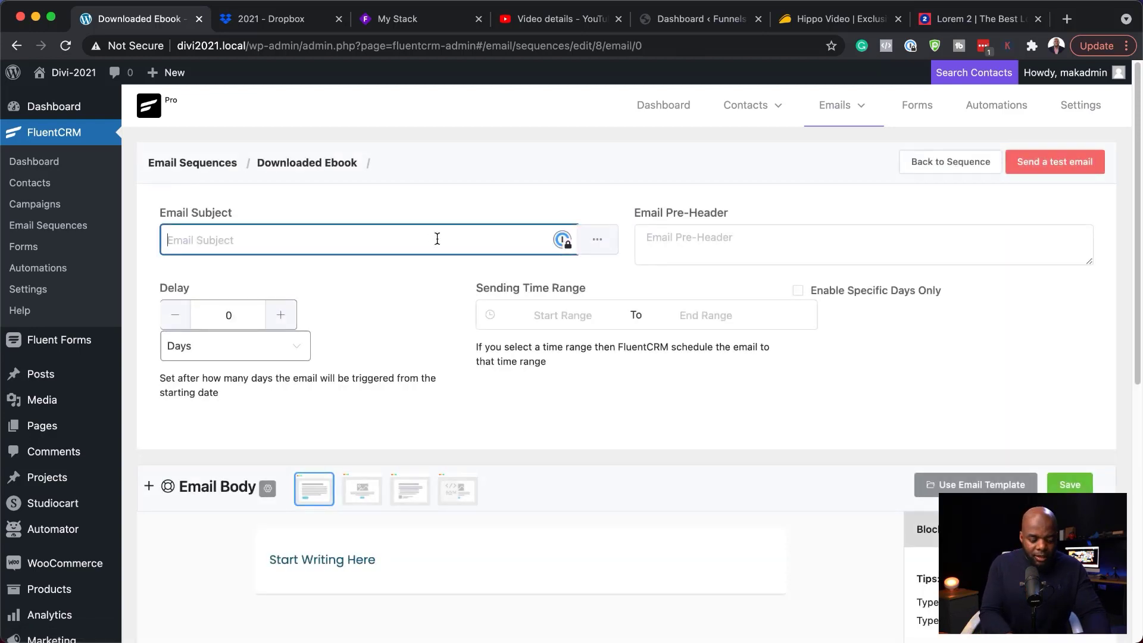
pyautogui.write('Email Two')
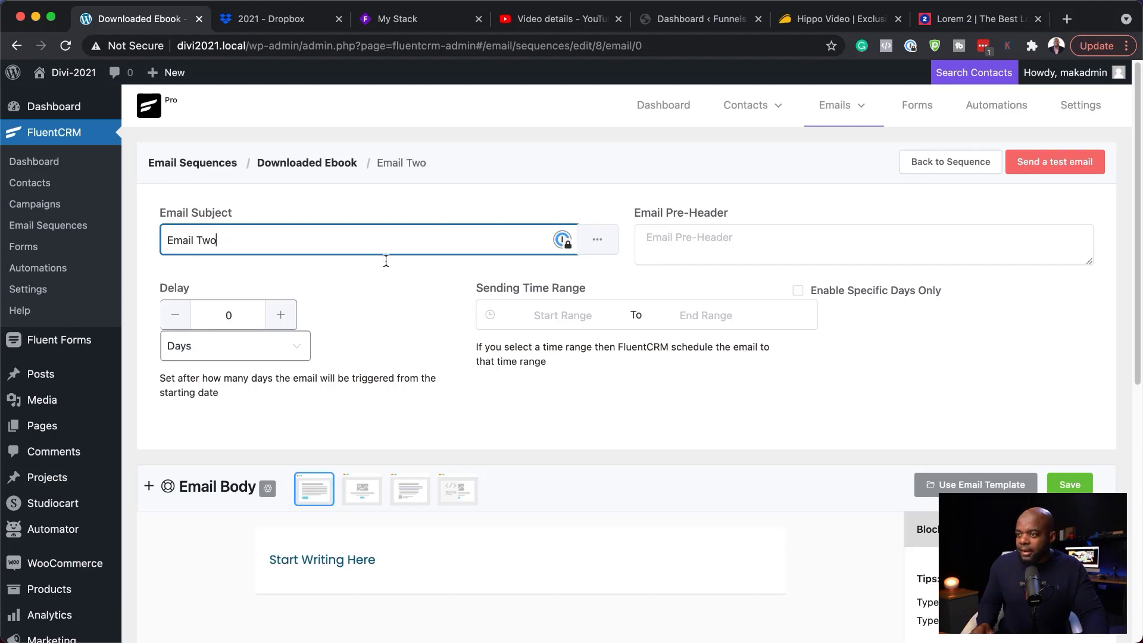
pyautogui.click(280, 315)
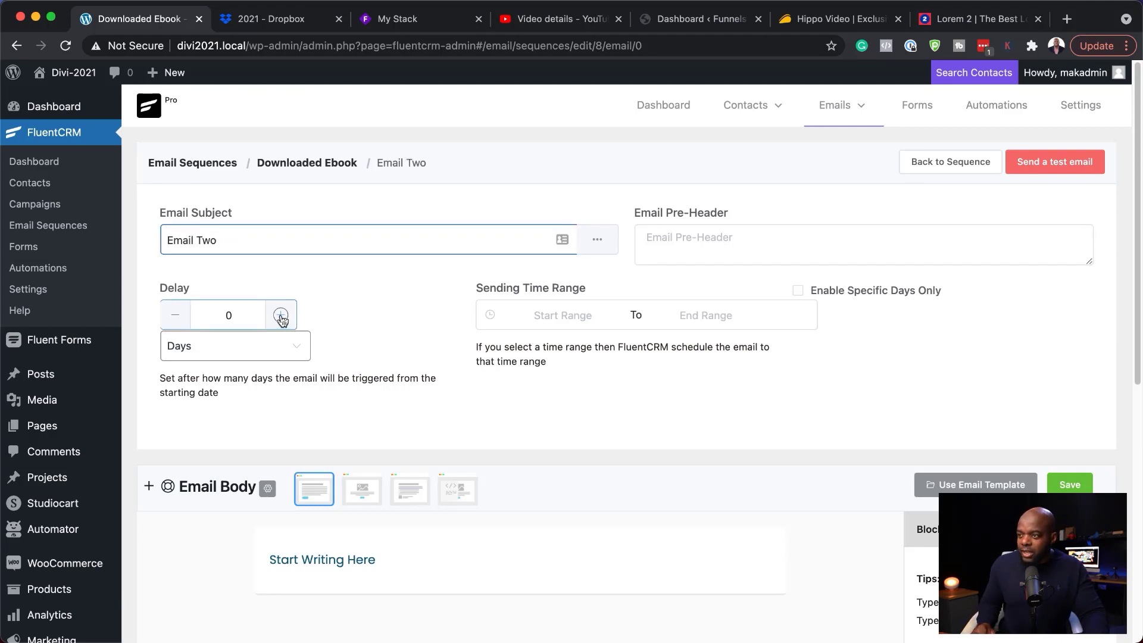
pyautogui.click(523, 315)
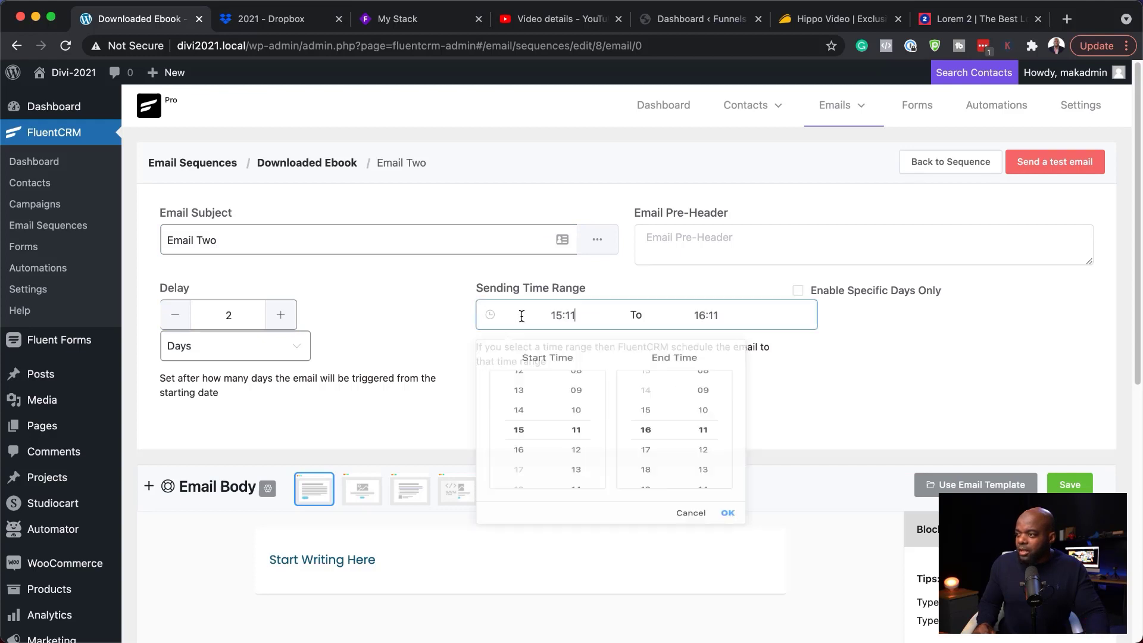
pyautogui.click(898, 375)
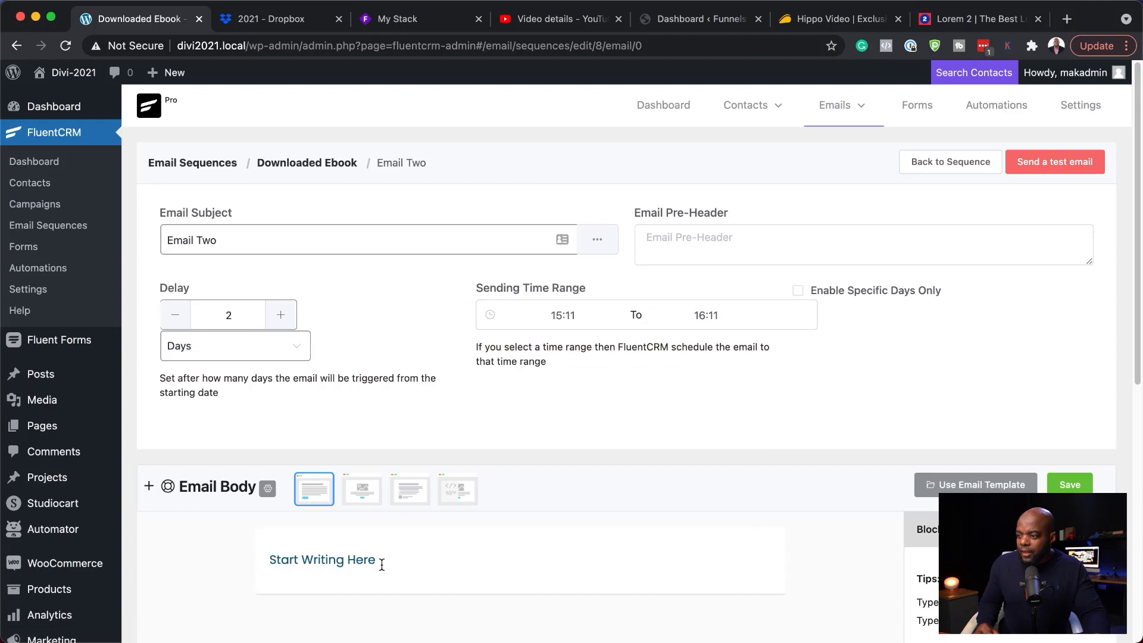
# Replace the body placeholder with the pasted greeting and lorem ipsum text, then save Email Two
pyautogui.moveTo(381, 564); pyautogui.dragTo(237, 557)
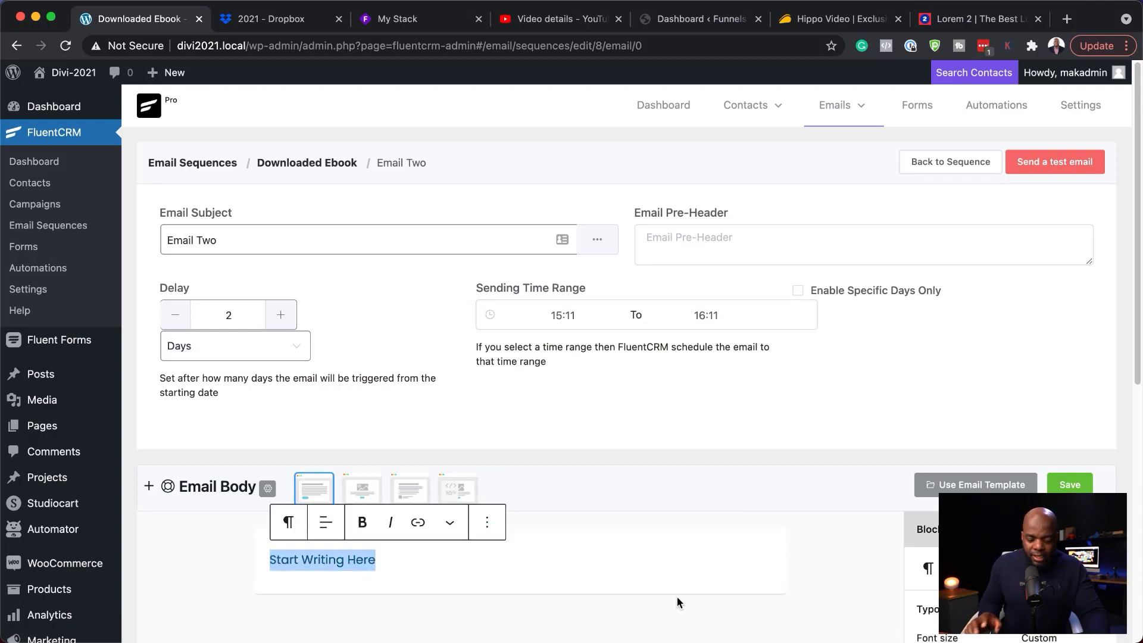
pyautogui.write('Hello, {{contact.first_name}} Lorem ipsum dolor sit amet, consectetuer adipiscing elit. Donec odio. Quisque volutpat mattis eros. Nullam malesuada erat ut turpis. Suspendisse urna nibh, viverra non, semper suscipit, posuere a, pede. Donec nec justo eget felis facilisis fermentum. Aliquam porttitor mauris sit amet orci. Aenean dignissim pellentesque felis. Morbi in sem quis dui placerat ornare. Pellentesque odio nisi, euismod in, pharetra a, ultricies in, diam. Sed arcu. Cras consequat. Praesent dapibus, neque id cursus faucibus, tortor neque egestas auguae, eu vulputate magna eros eu erat. Aliquam erat volutpat. Nam dui mi, tincidunt quis, accumsan porttitor, facilisis luctus, metus.')
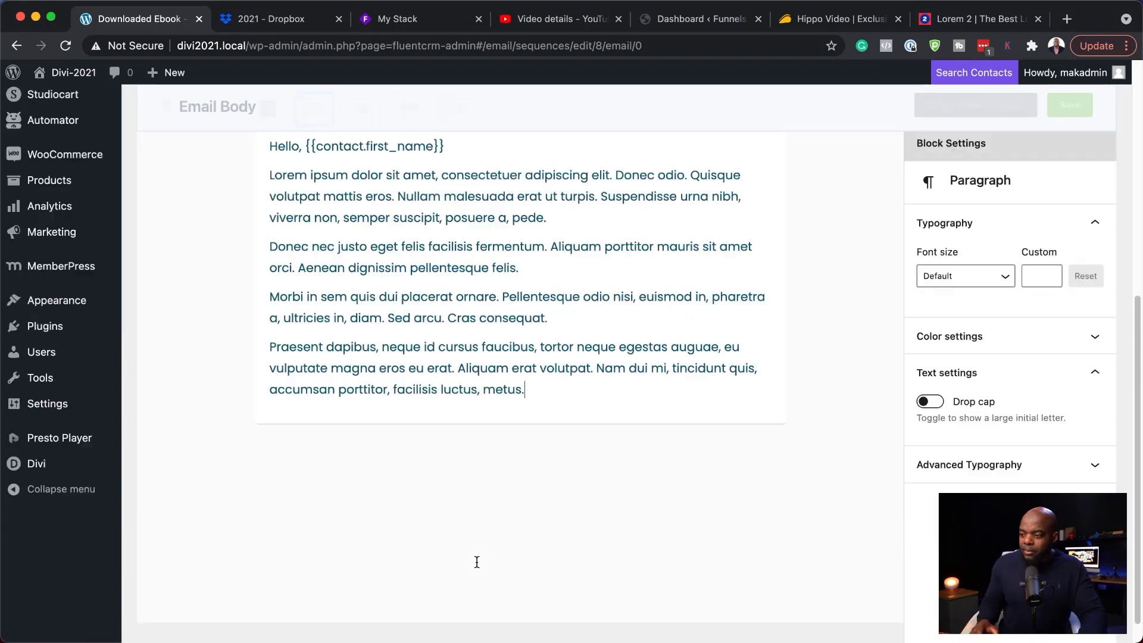
pyautogui.scroll(1, 647, 337)
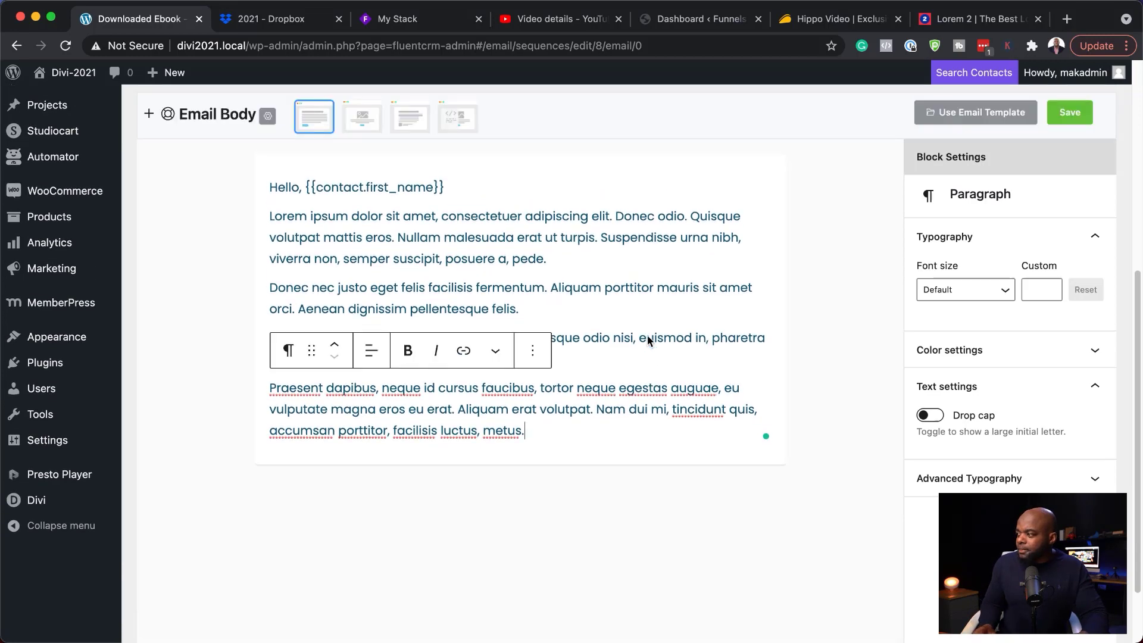
pyautogui.scroll(5, 647, 334)
pyautogui.click(1060, 308)
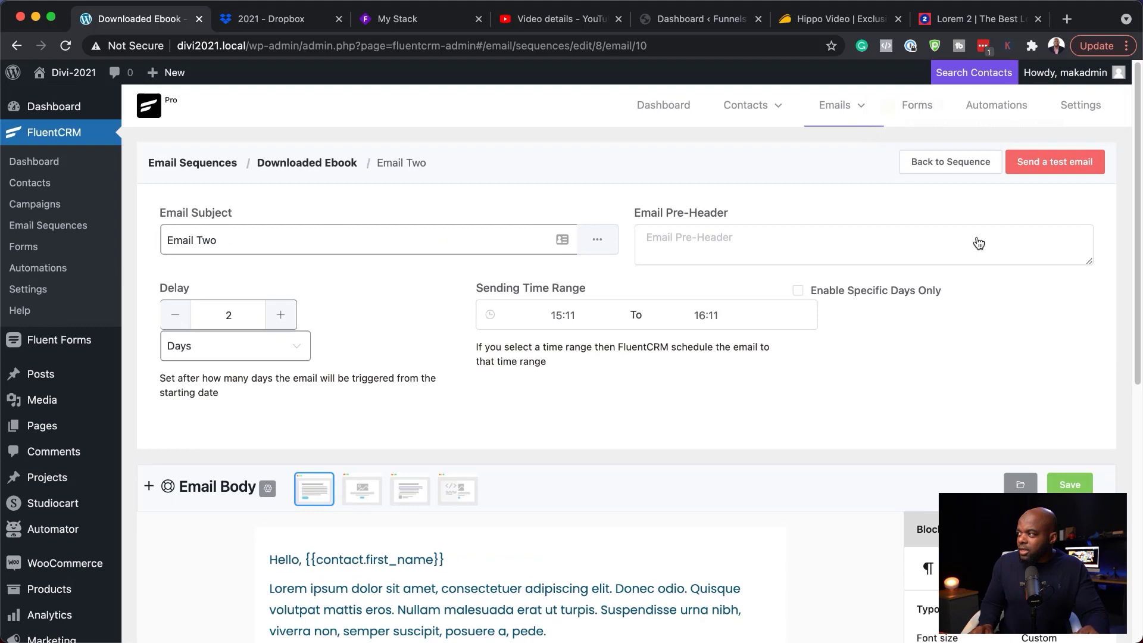
# Back in the sequence, add 'Email Three' with a 3-day delay and a 15:12–16:12 window
pyautogui.click(955, 163)
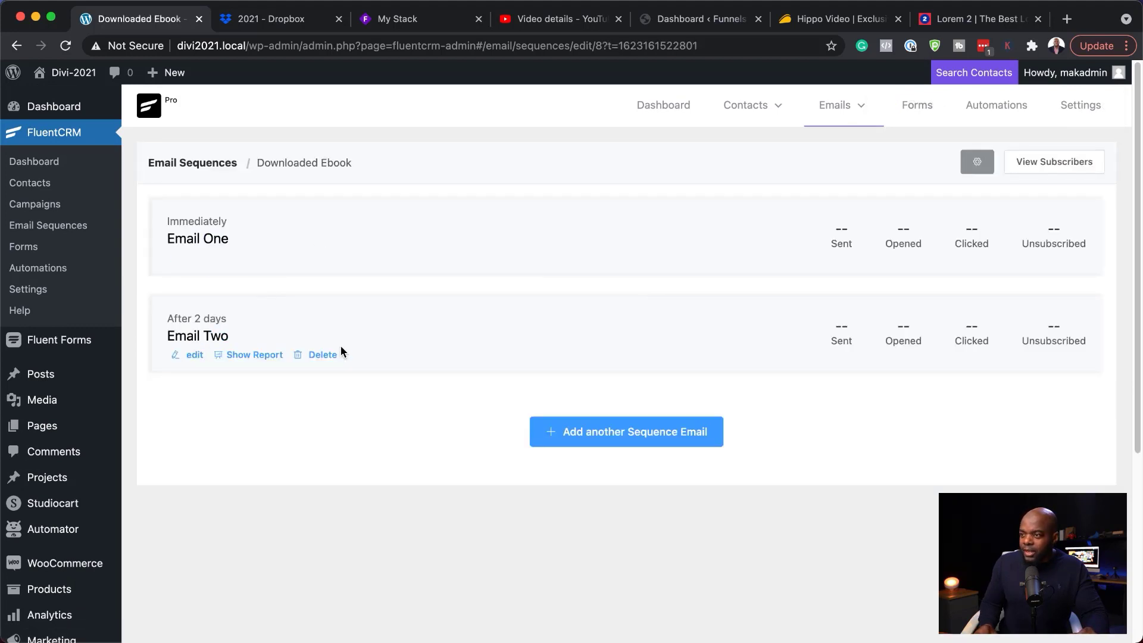
pyautogui.click(602, 440)
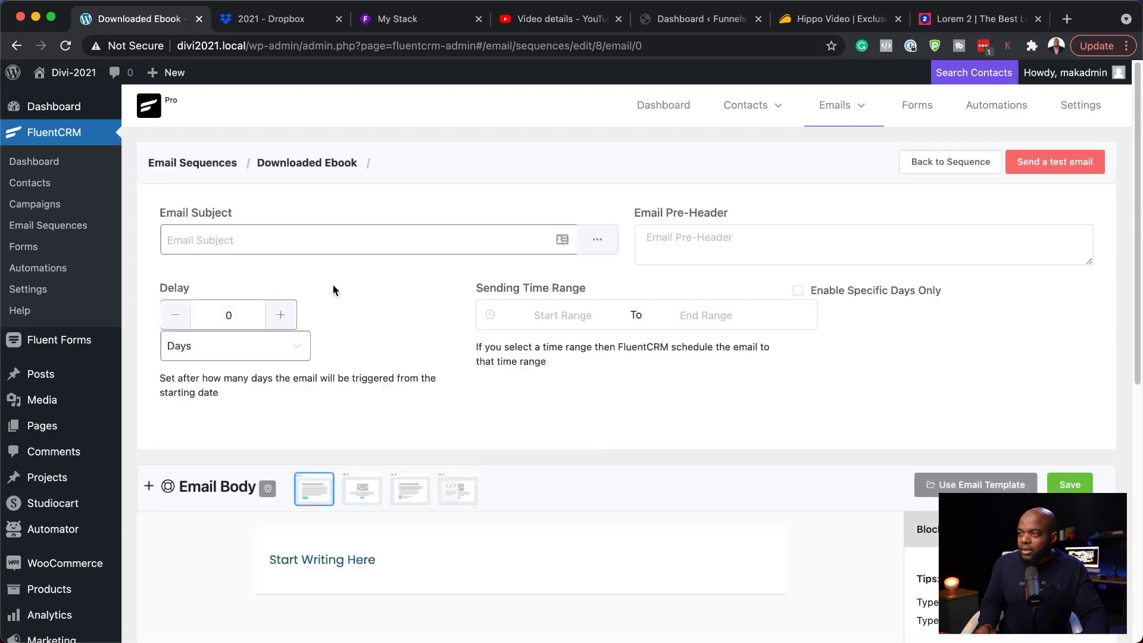
pyautogui.click(313, 241)
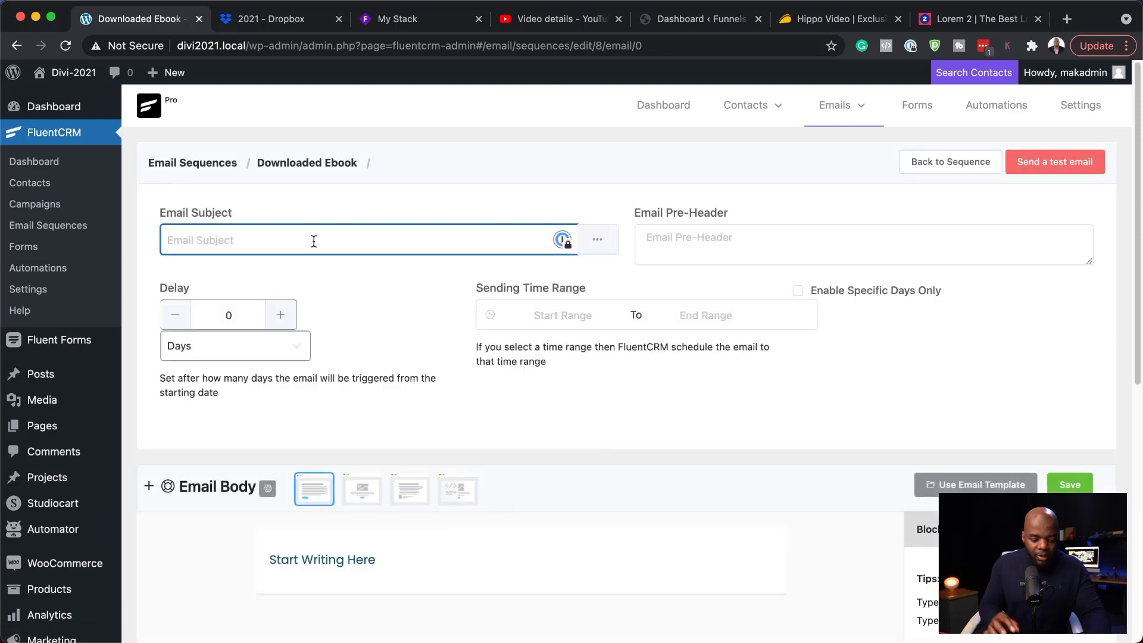
pyautogui.write('Email Three')
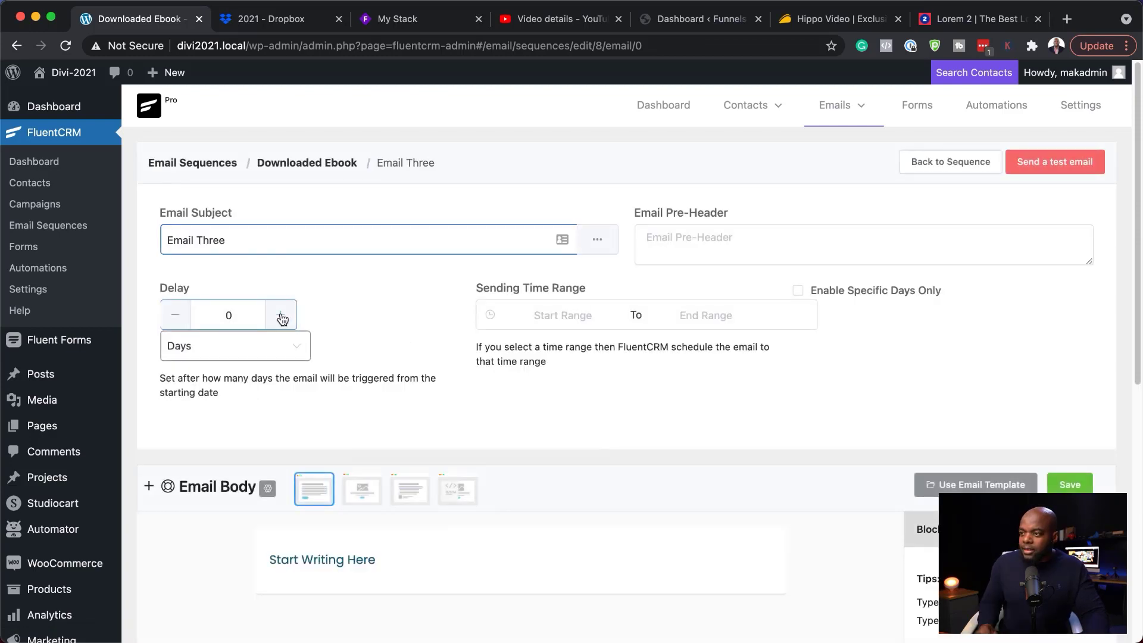
pyautogui.click(281, 316)
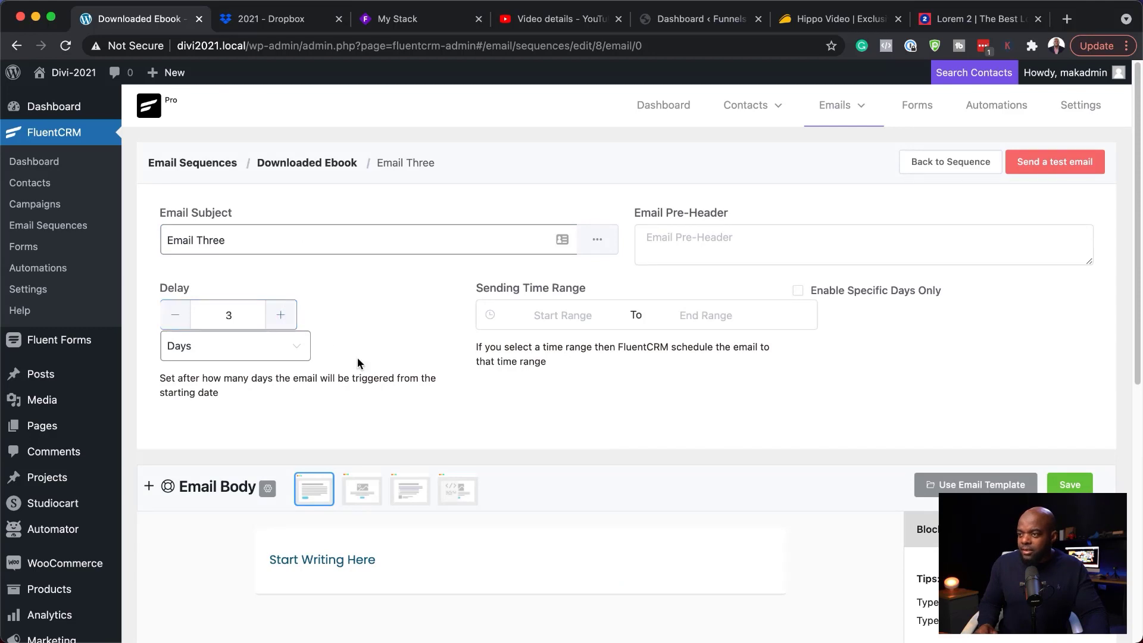
pyautogui.click(601, 318)
pyautogui.click(848, 385)
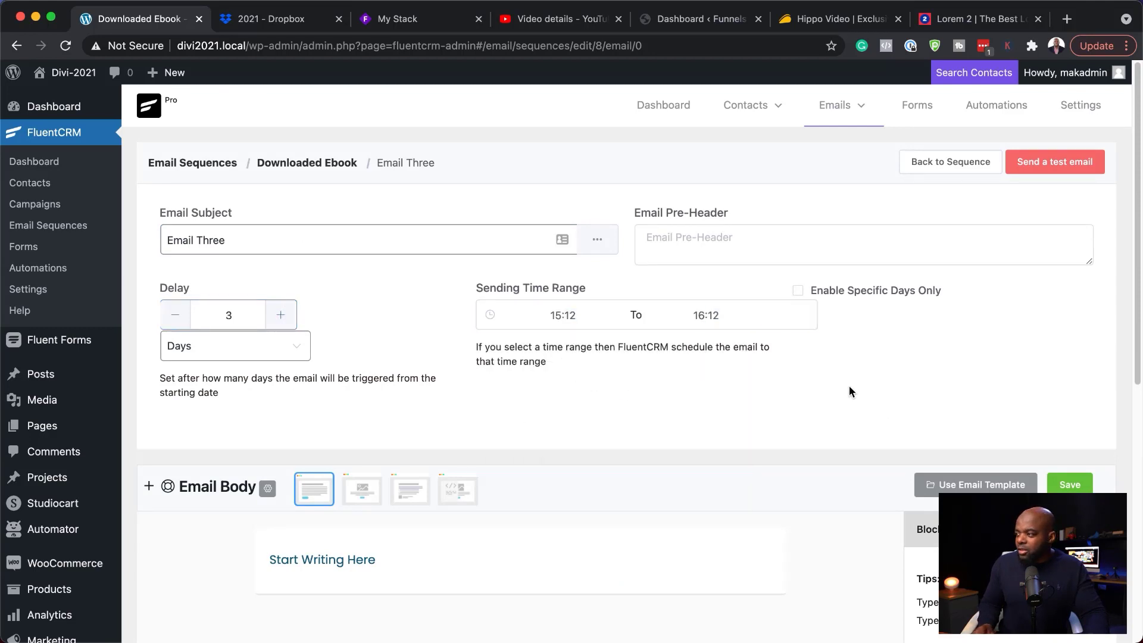
# Restrict Email Three to Monday–Friday, replace the body placeholder with 'Hello', and save it
pyautogui.click(797, 291)
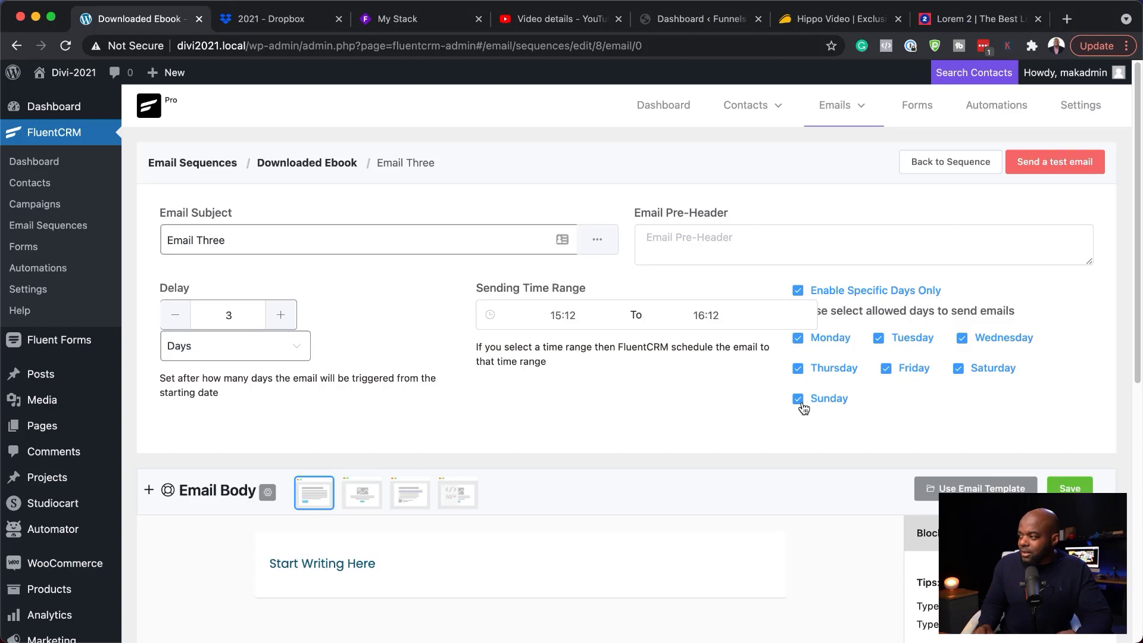
pyautogui.click(959, 370)
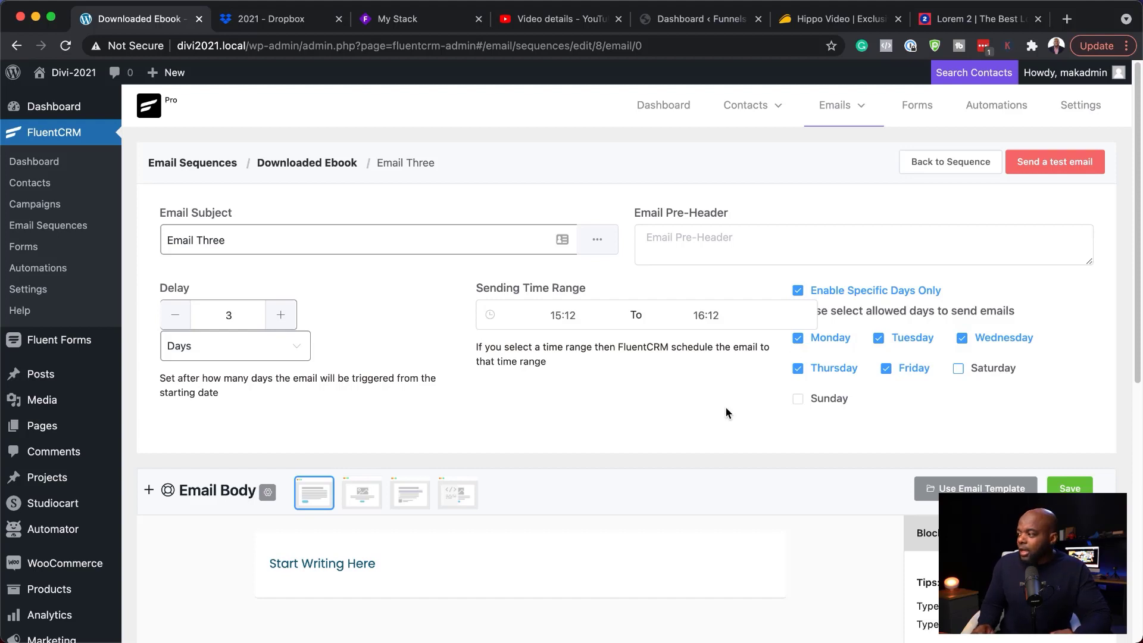
pyautogui.scroll(-3, 767, 422)
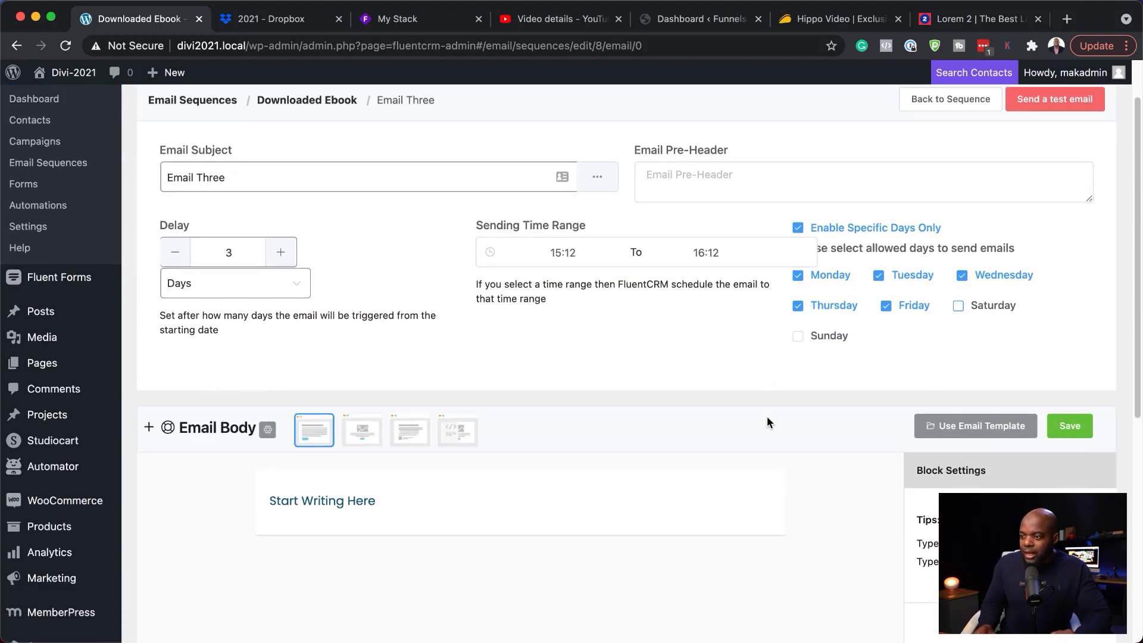
pyautogui.moveTo(398, 452); pyautogui.dragTo(241, 448)
pyautogui.write('Hell')
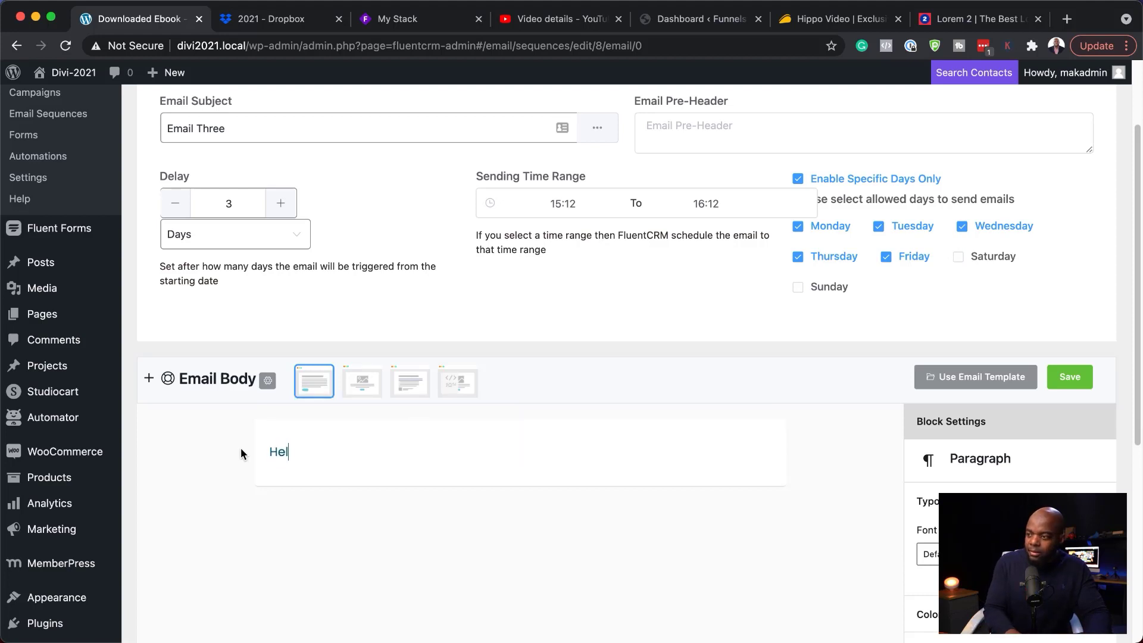
pyautogui.write('o, {{contact.first_name')
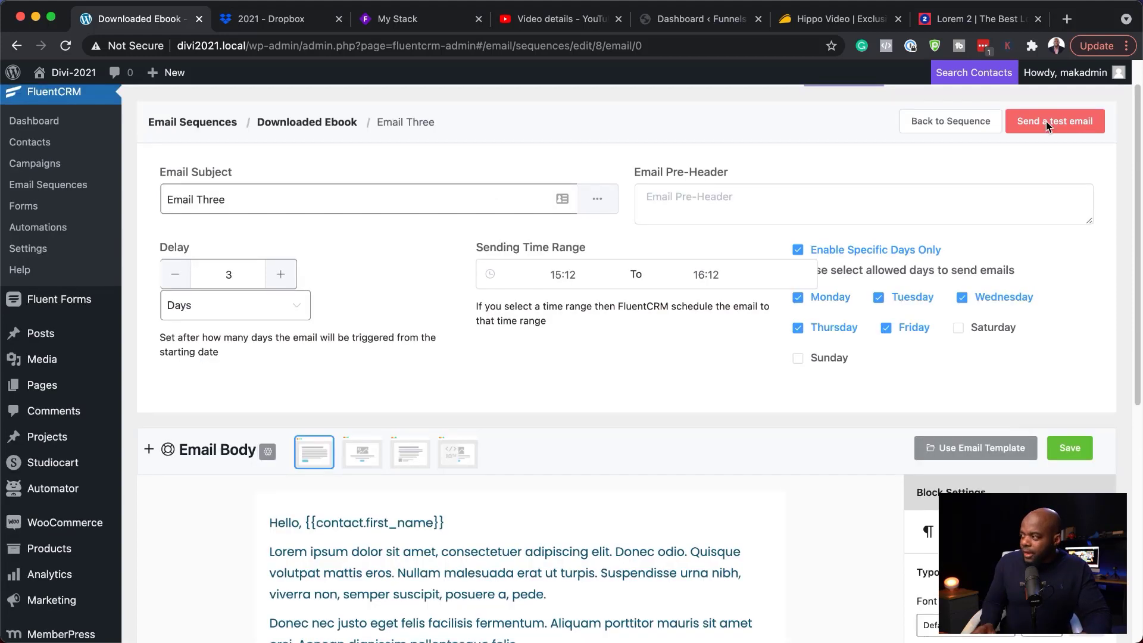
pyautogui.click(1077, 454)
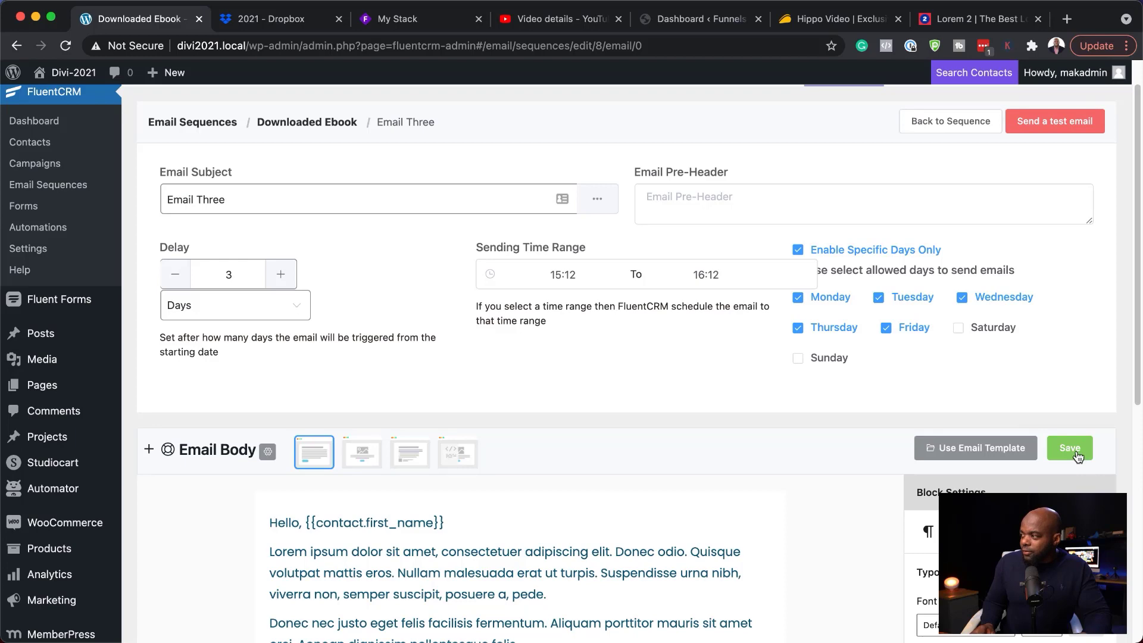
# Return to the three-email sequence overview and reopen Email One's editor
pyautogui.click(954, 164)
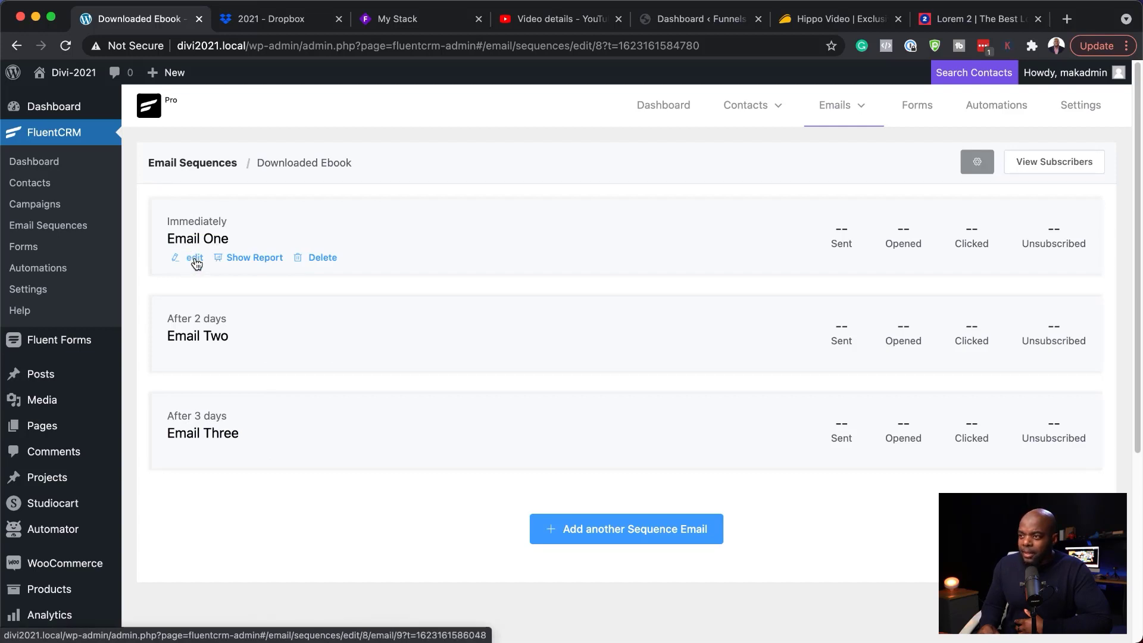
pyautogui.click(195, 259)
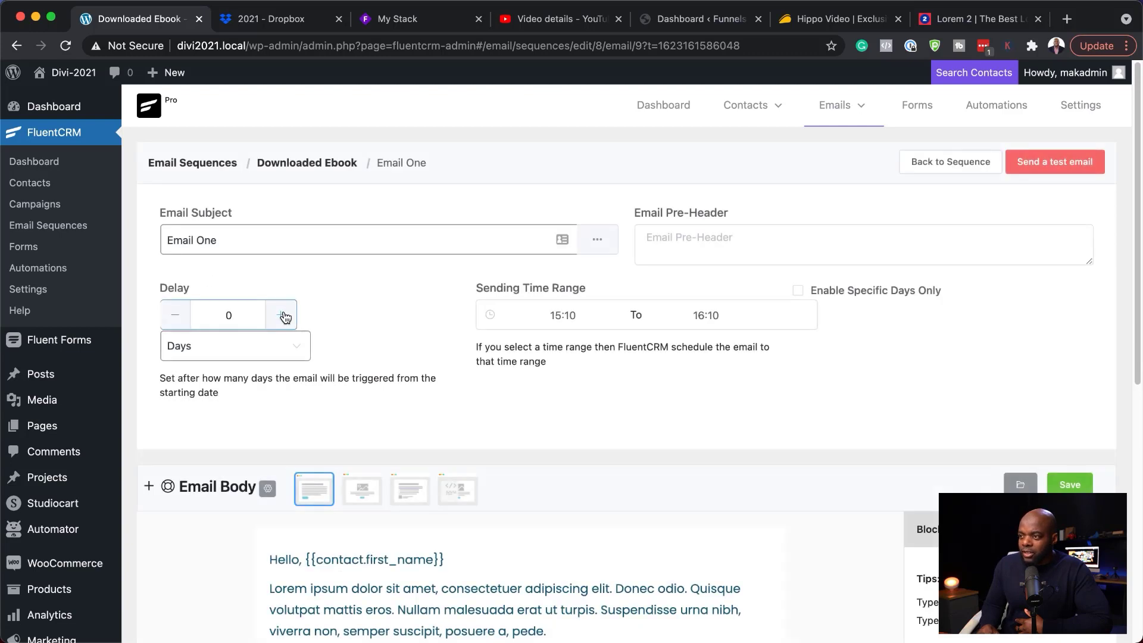
pyautogui.scroll(-3, 494, 462)
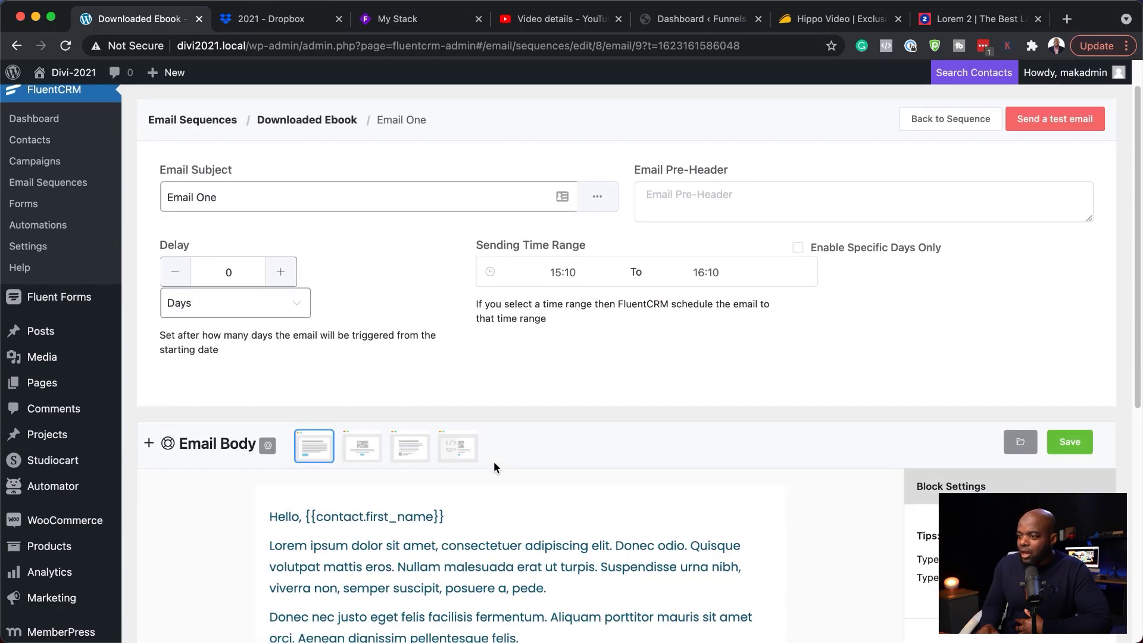
pyautogui.scroll(3, 848, 479)
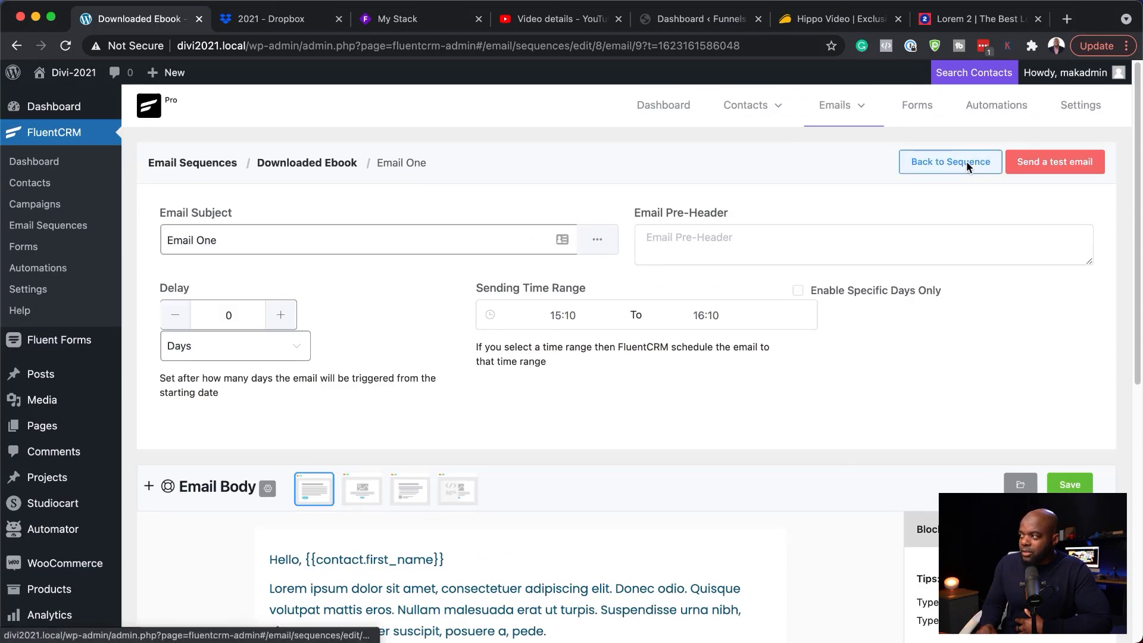
# Open Email One's Show Report view from the sequence and filter it to sent emails
pyautogui.click(966, 162)
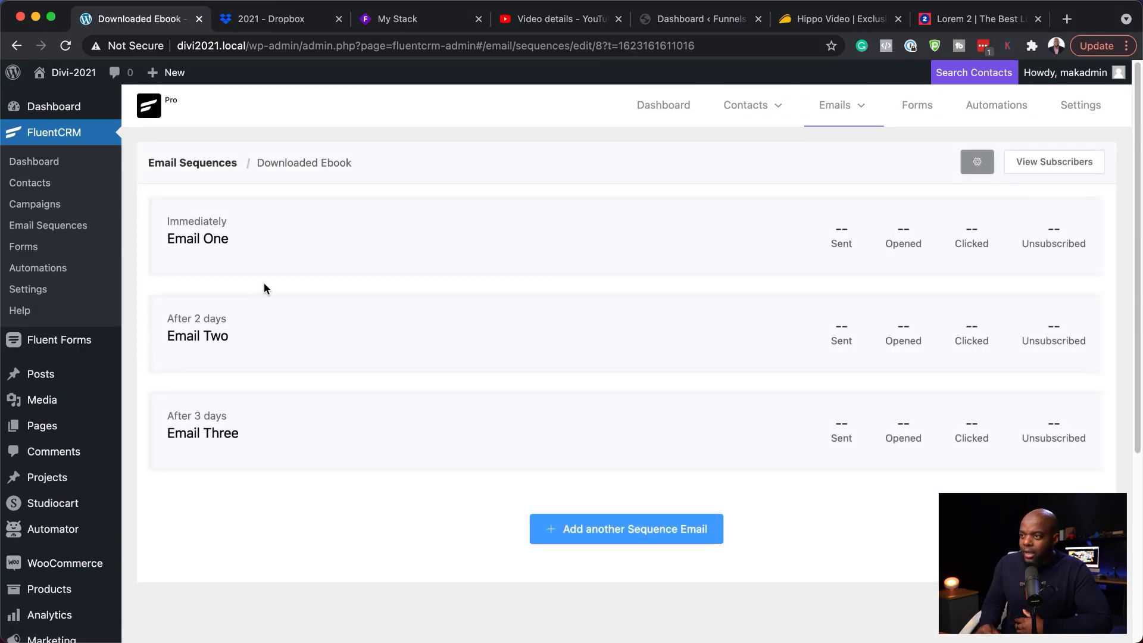
pyautogui.moveTo(241, 221)
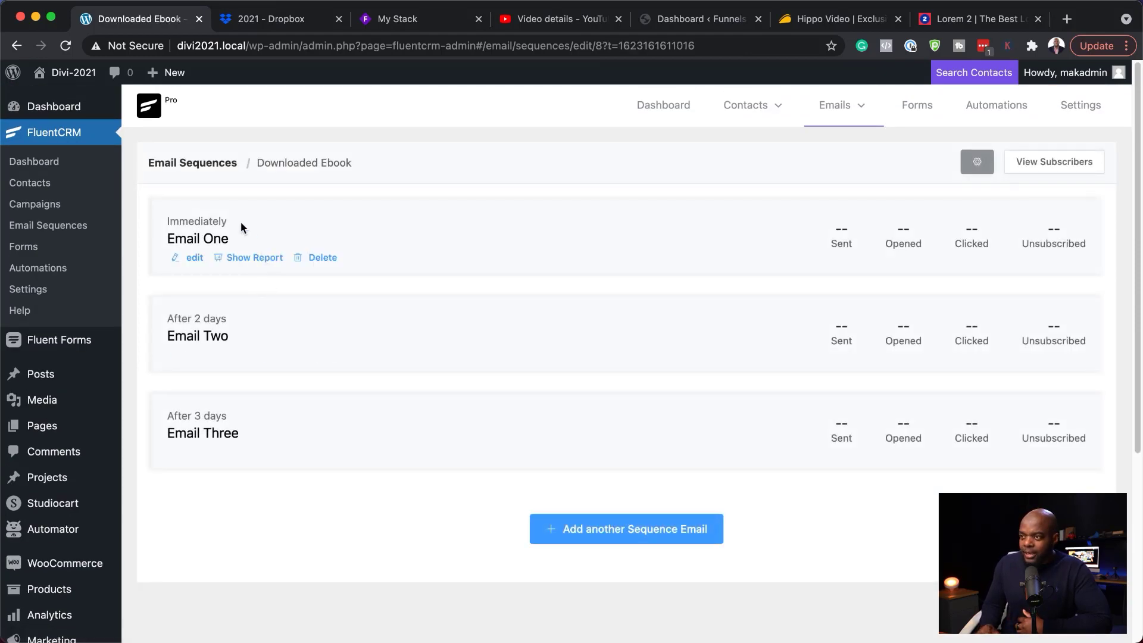
pyautogui.click(261, 258)
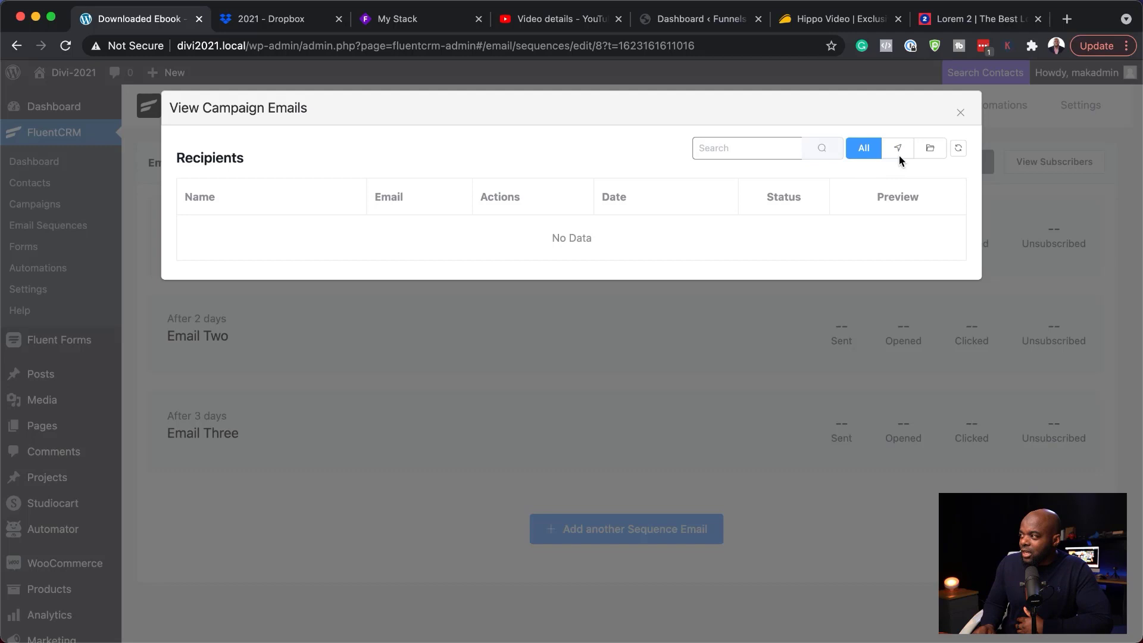
pyautogui.click(900, 152)
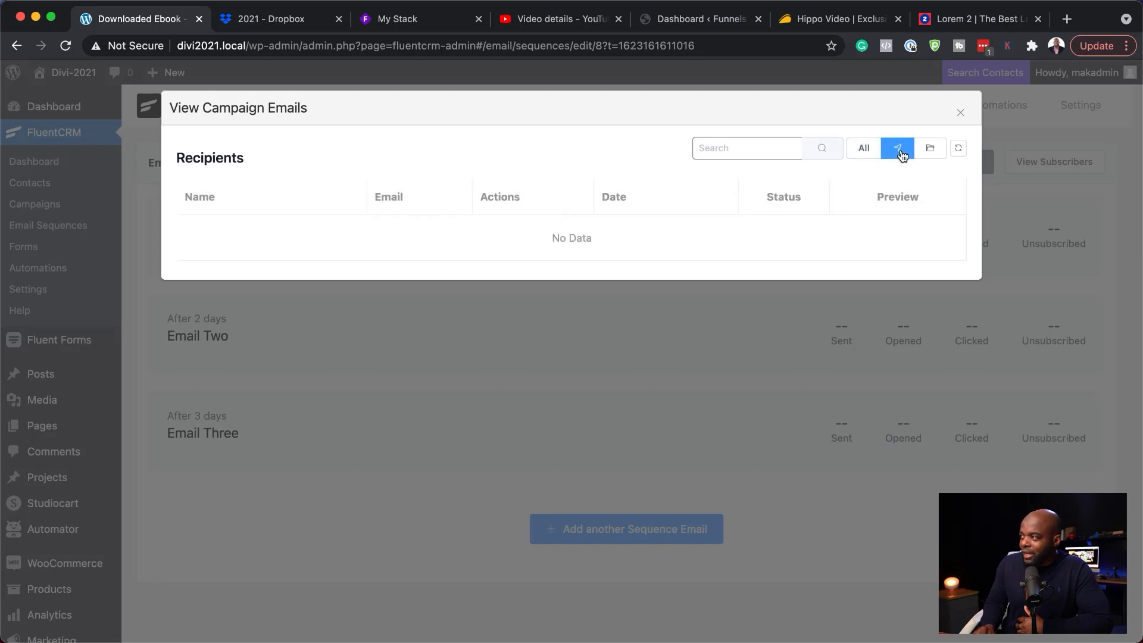
# Close Email One's View Campaign Emails report to return to the Downloaded Ebook sequence
pyautogui.click(960, 113)
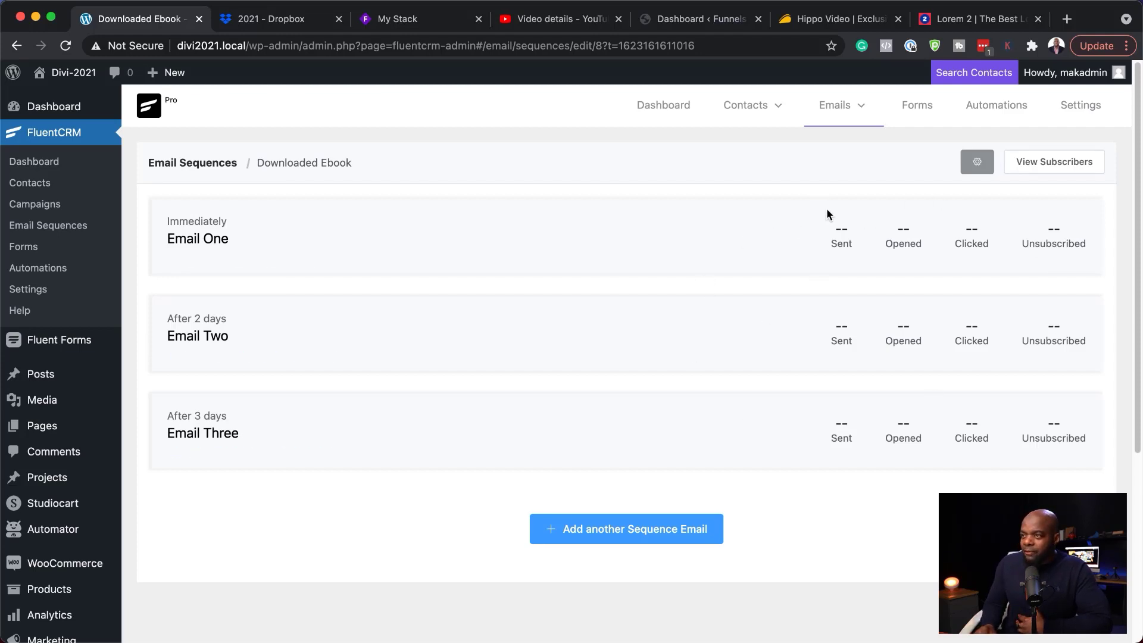
pyautogui.moveTo(355, 315)
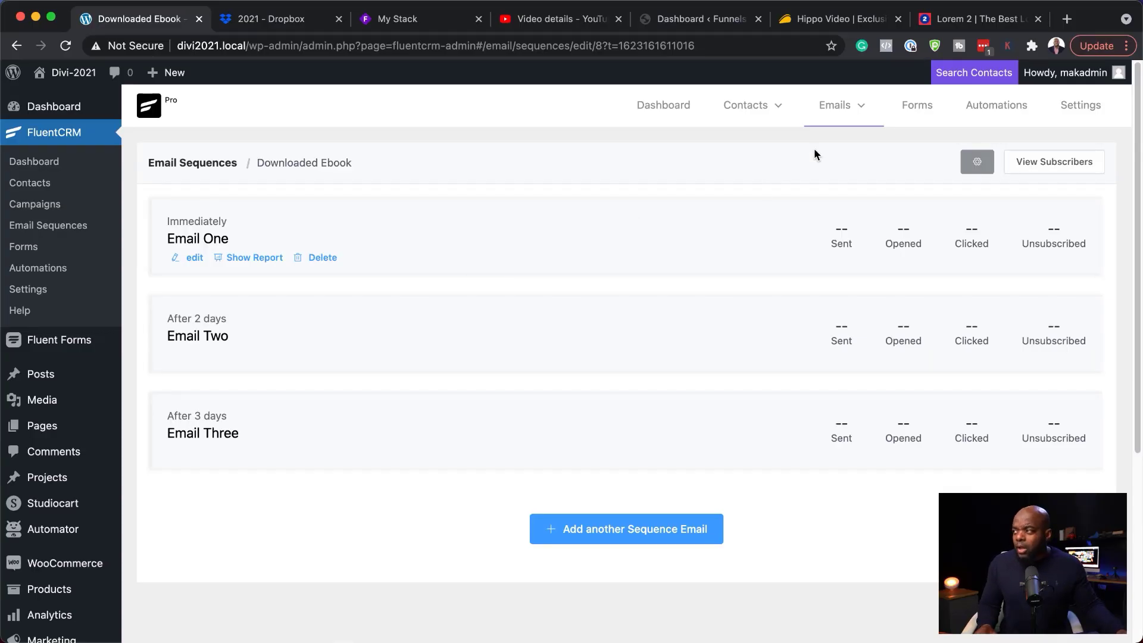
# Go to the Automations list and start a new automation funnel
pyautogui.click(877, 211)
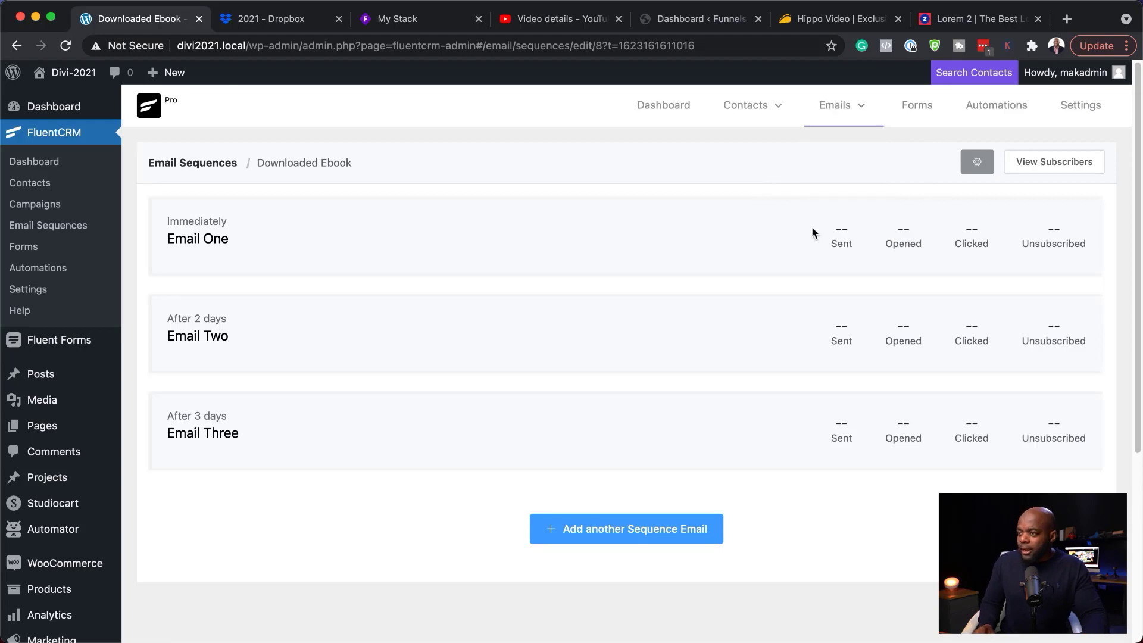
pyautogui.click(998, 111)
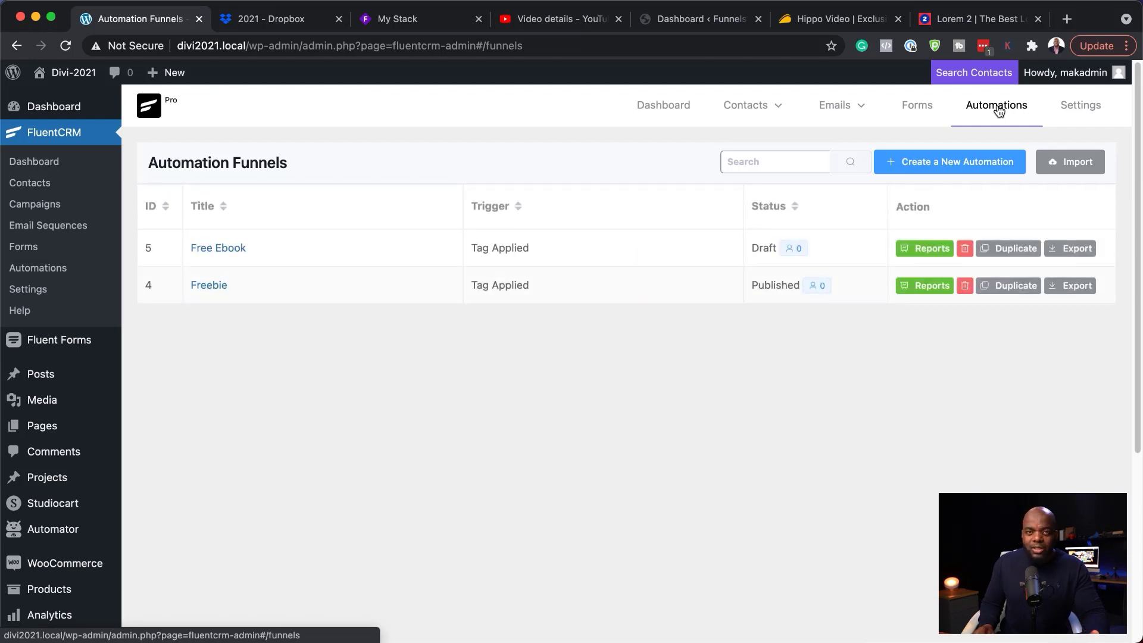
pyautogui.click(971, 167)
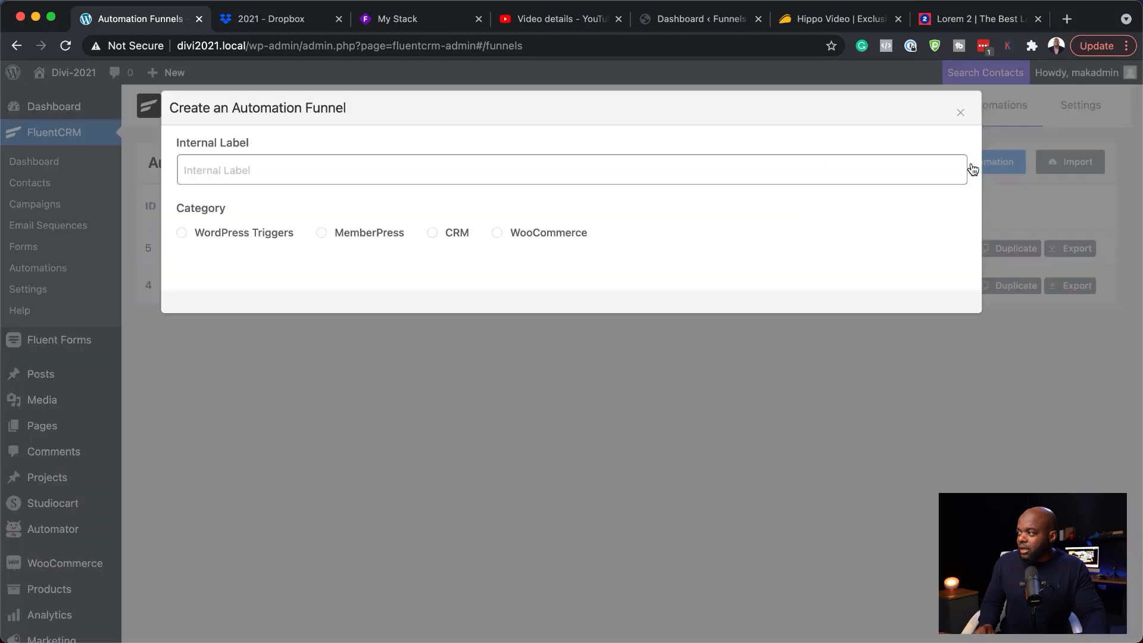
# Label the funnel 'Downloaded New Ebook' with a CRM Tag Applied trigger
pyautogui.click(348, 165)
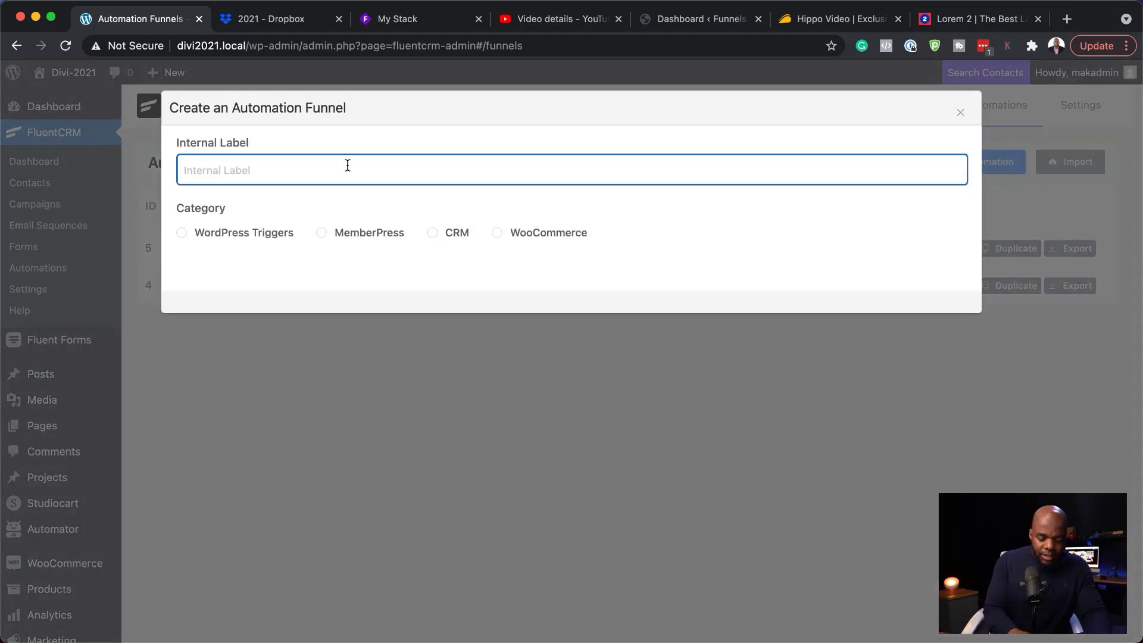
pyautogui.write('New')
pyautogui.press('super+a')
pyautogui.write('Downloaded New Ebook')
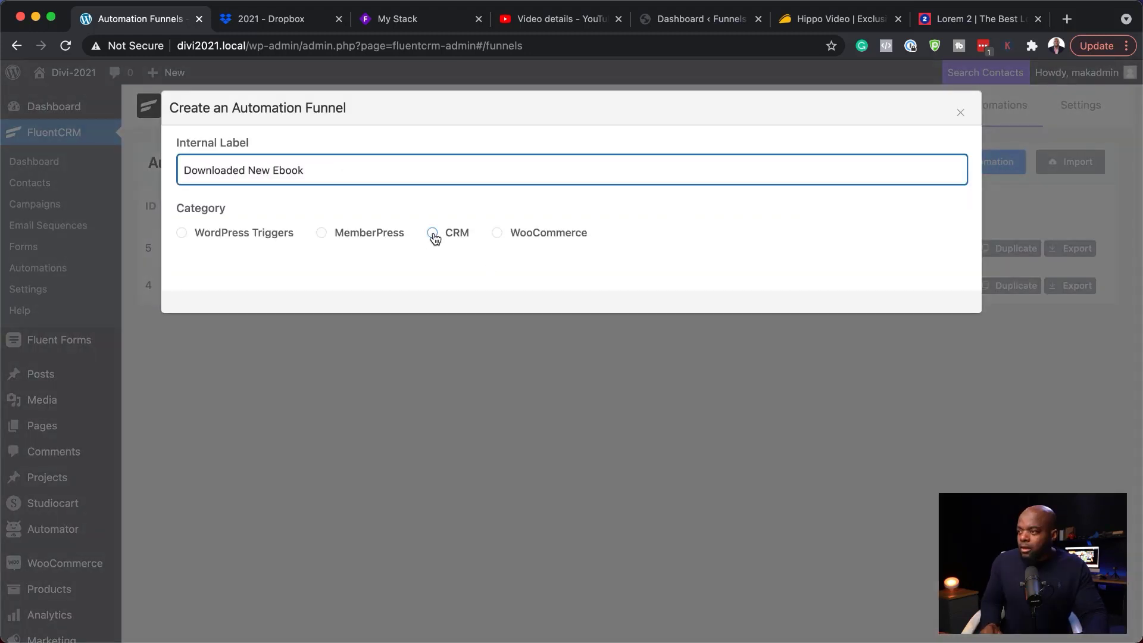
pyautogui.click(433, 233)
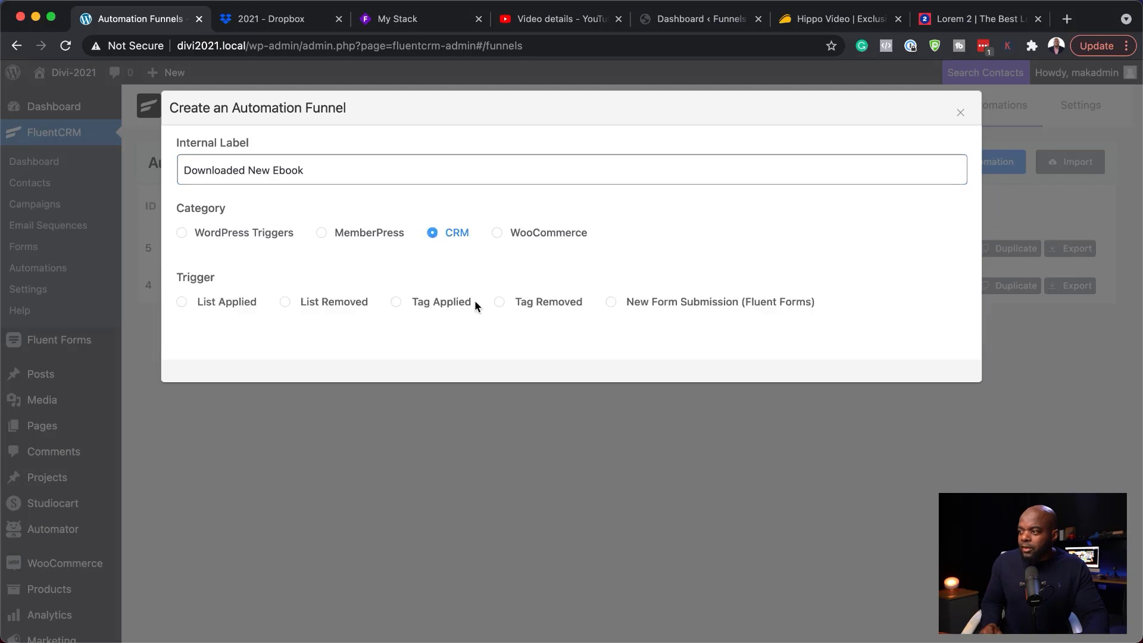
pyautogui.click(397, 302)
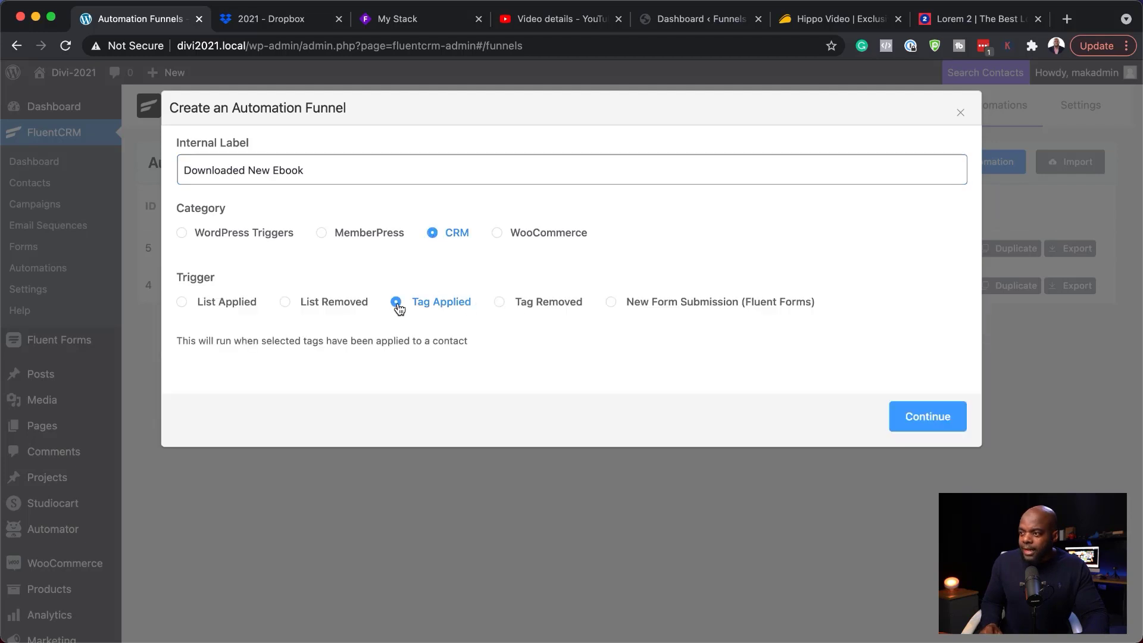
pyautogui.click(927, 417)
pyautogui.click(217, 292)
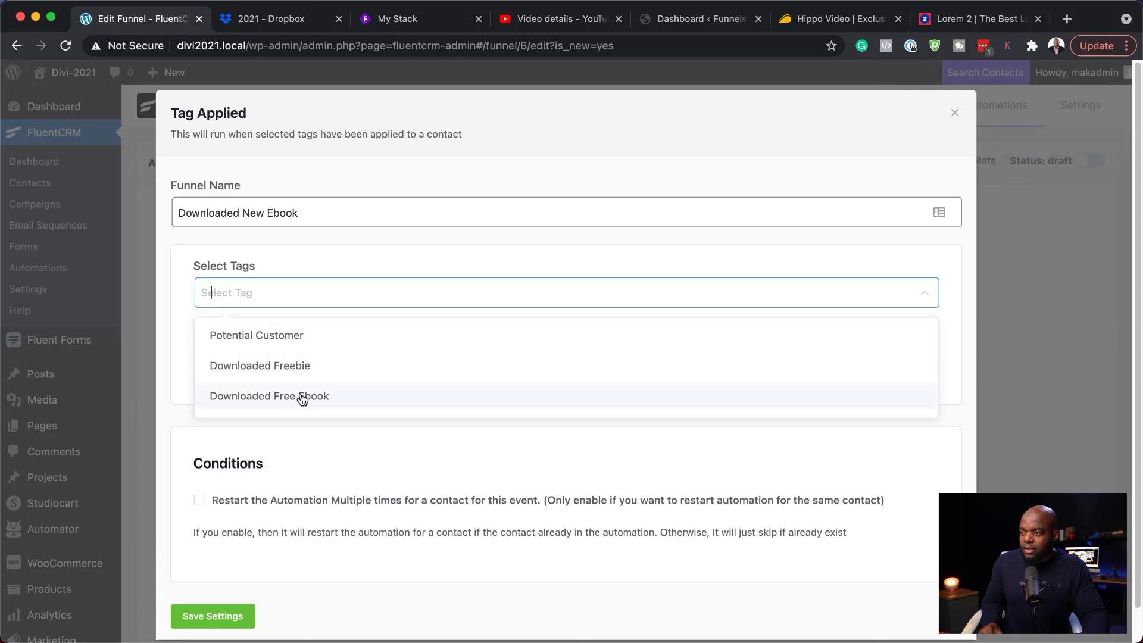
# Trigger on the Downloaded Free Ebook tag, then add a Set Sequence Emails step for Downloaded Ebook
pyautogui.click(335, 402)
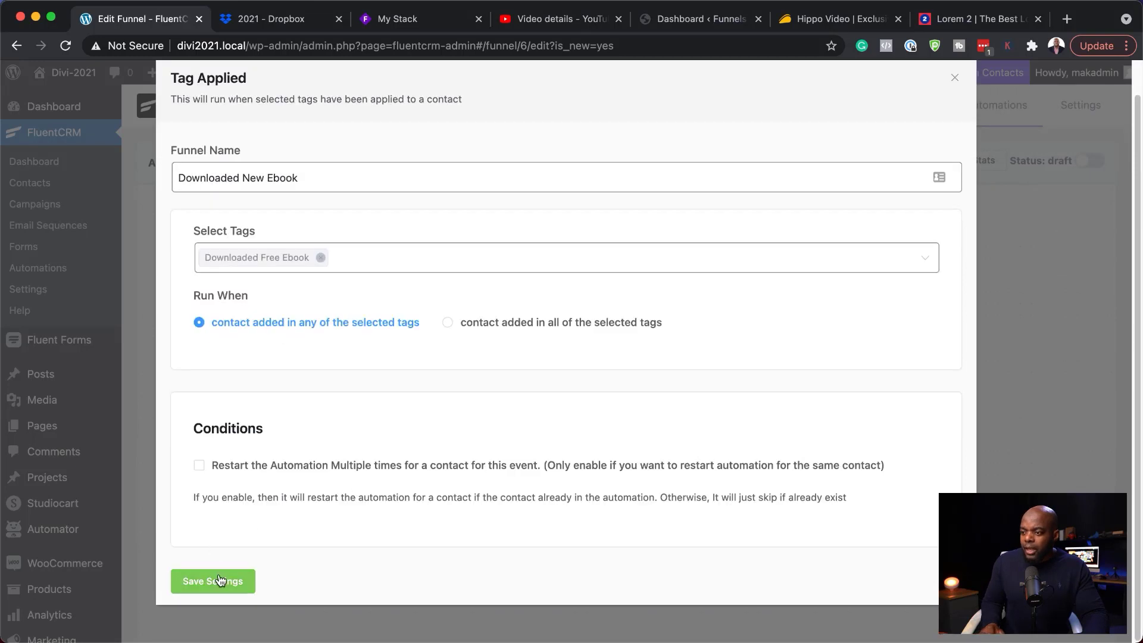
pyautogui.click(217, 581)
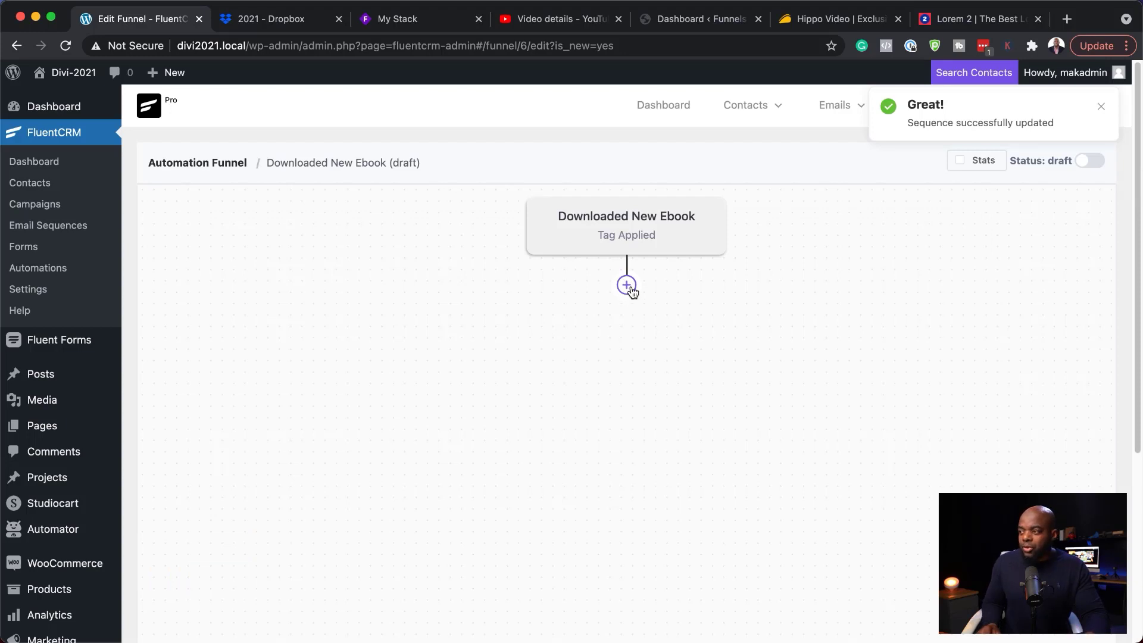
pyautogui.click(627, 285)
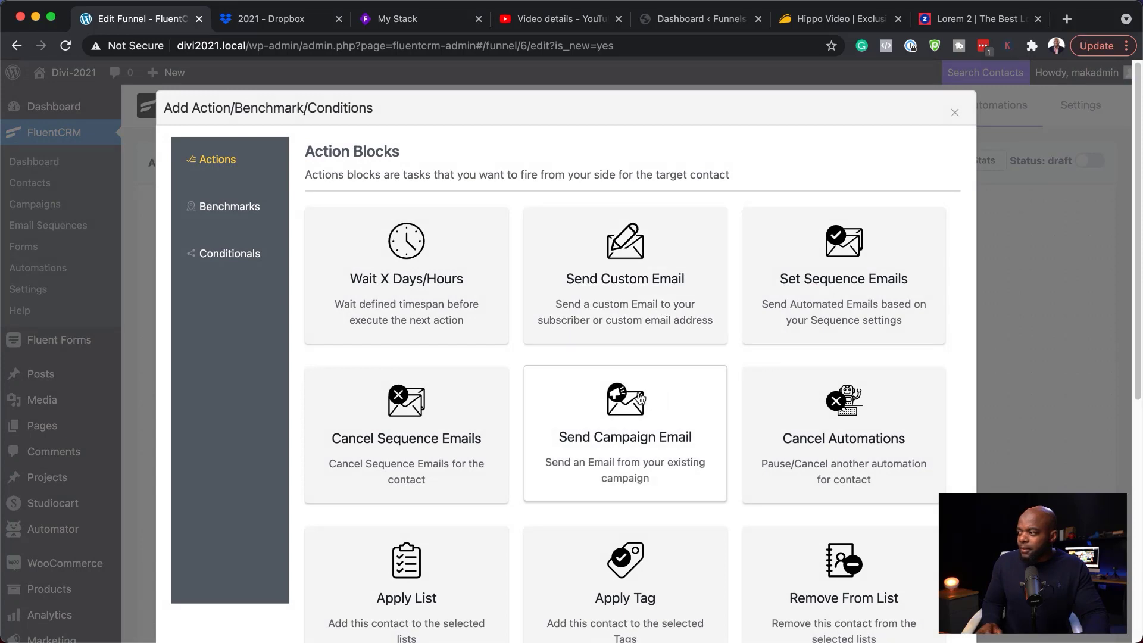
pyautogui.click(845, 298)
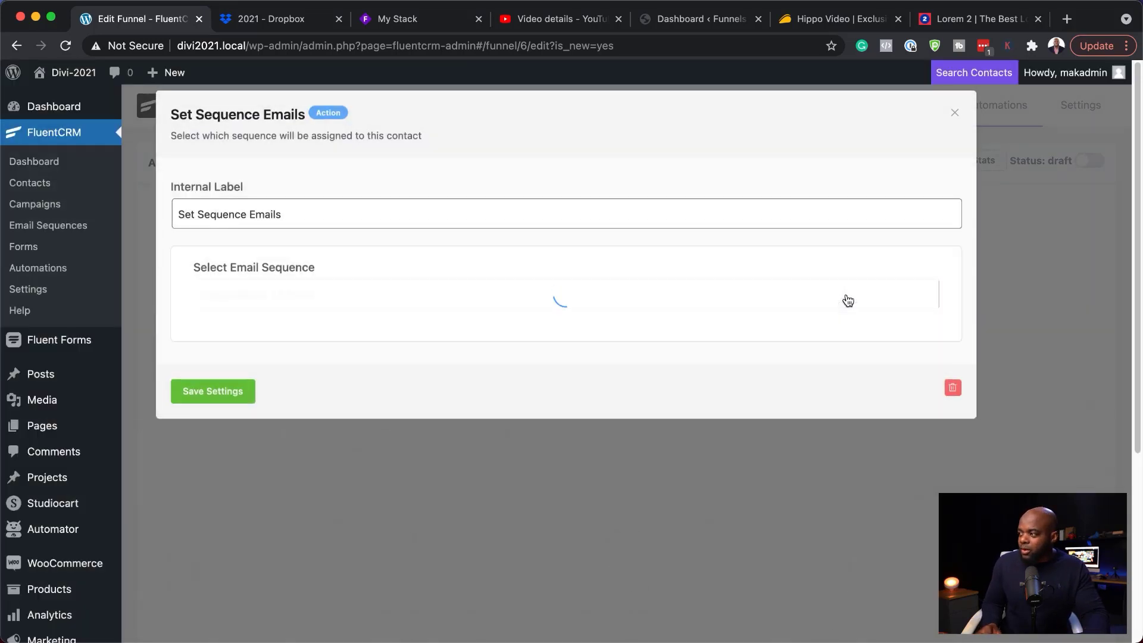
pyautogui.click(230, 294)
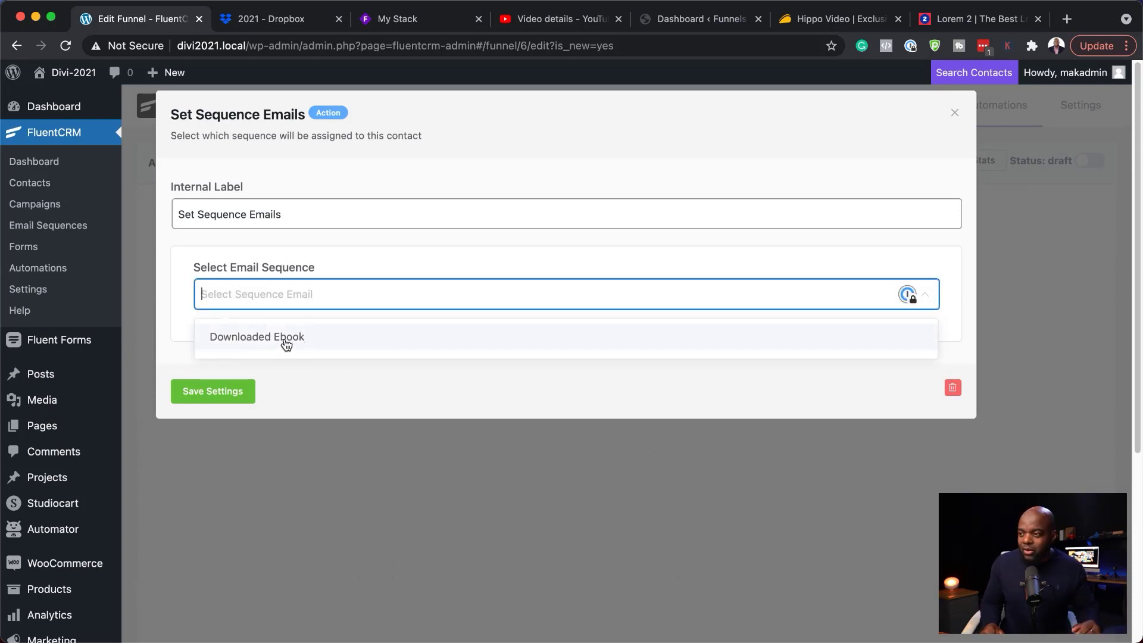
pyautogui.click(301, 341)
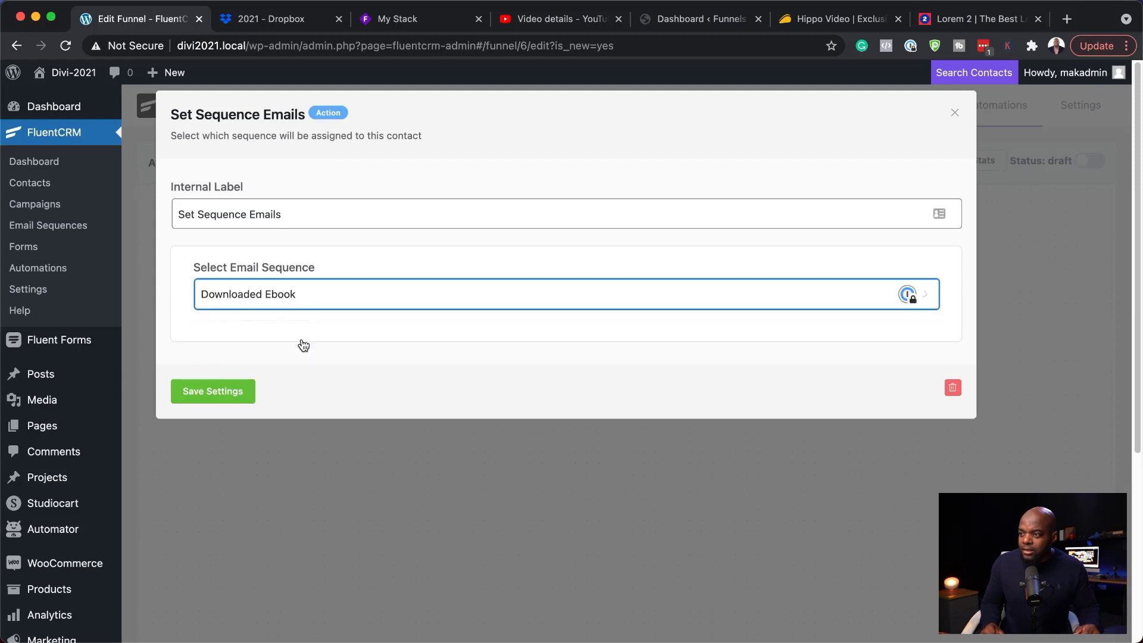
pyautogui.click(220, 397)
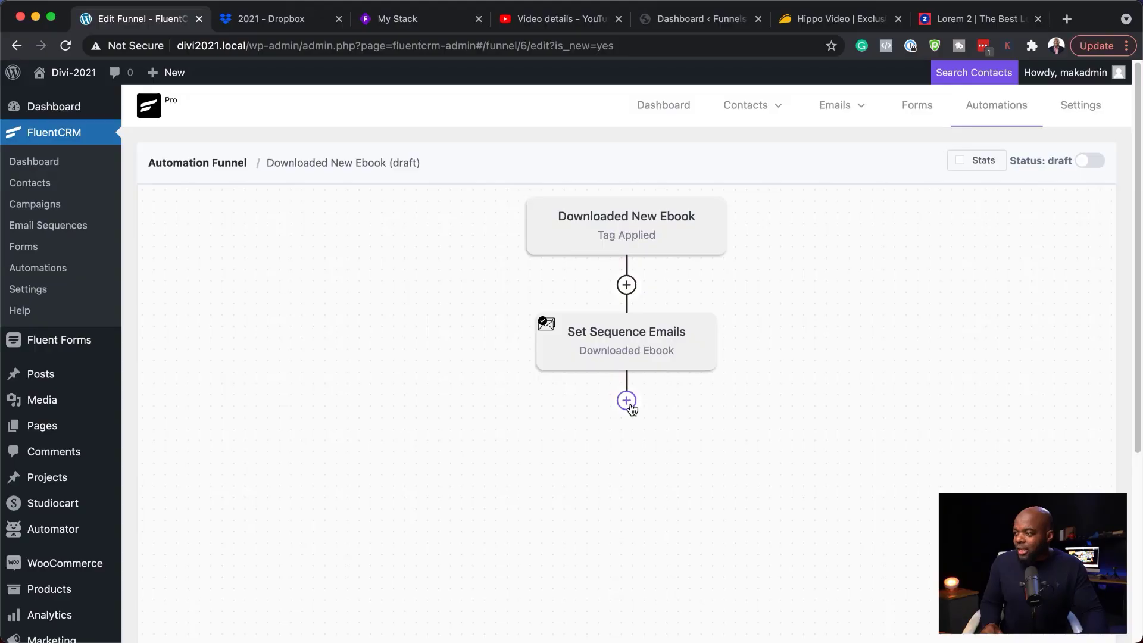
# Add a Tag Applied benchmark for Potential Customer after Set Sequence Emails and save it
pyautogui.click(626, 401)
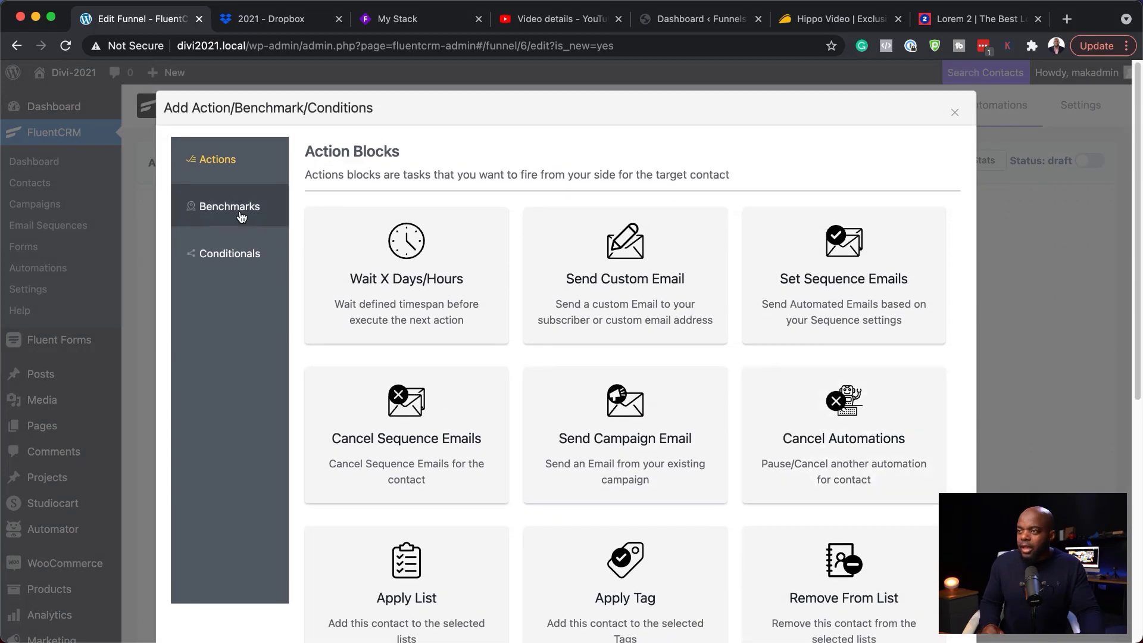
pyautogui.click(241, 216)
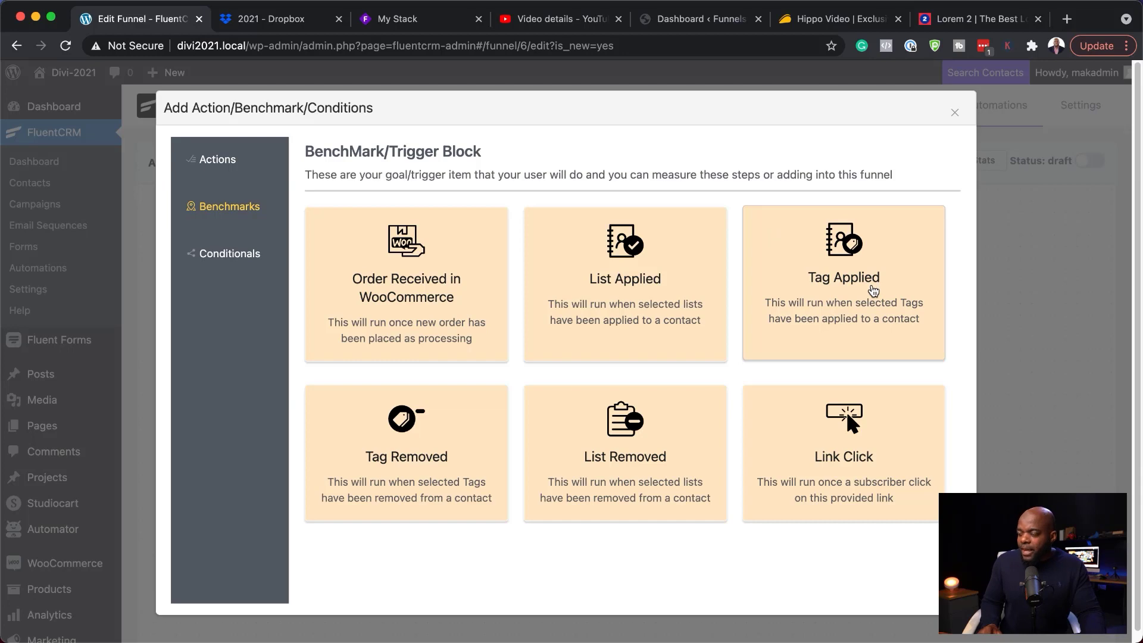
pyautogui.click(871, 289)
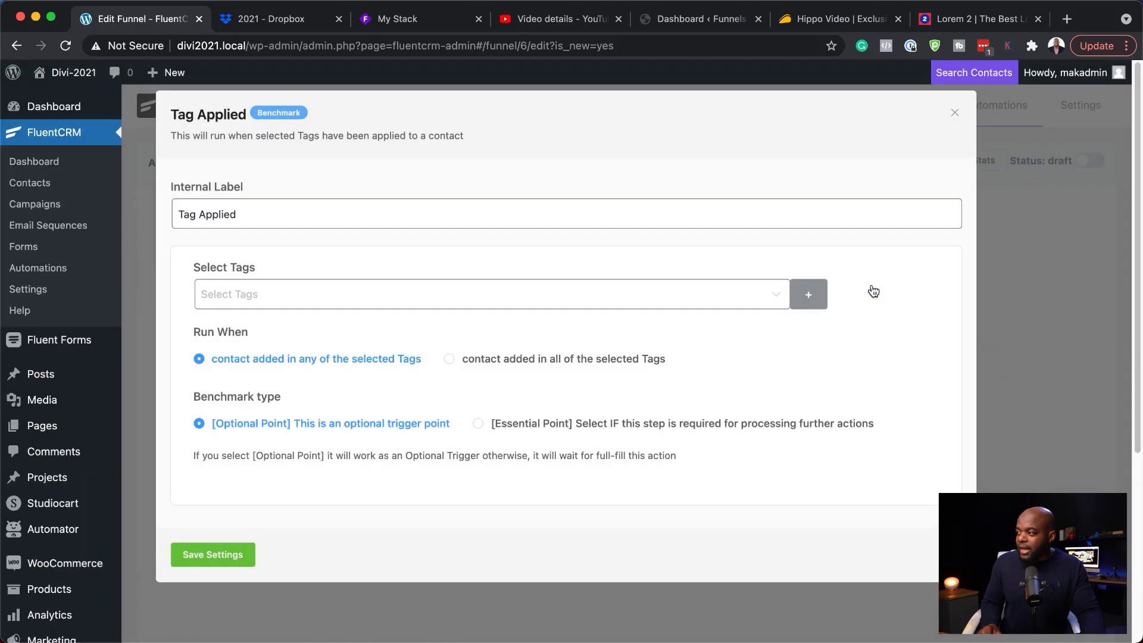
pyautogui.click(227, 292)
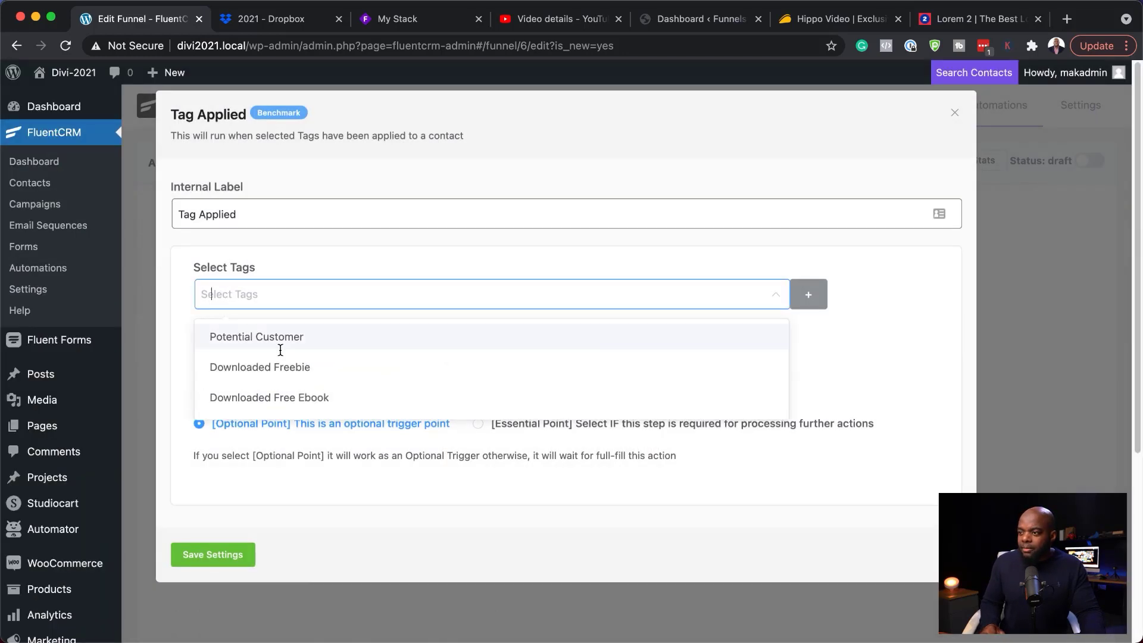
pyautogui.click(311, 348)
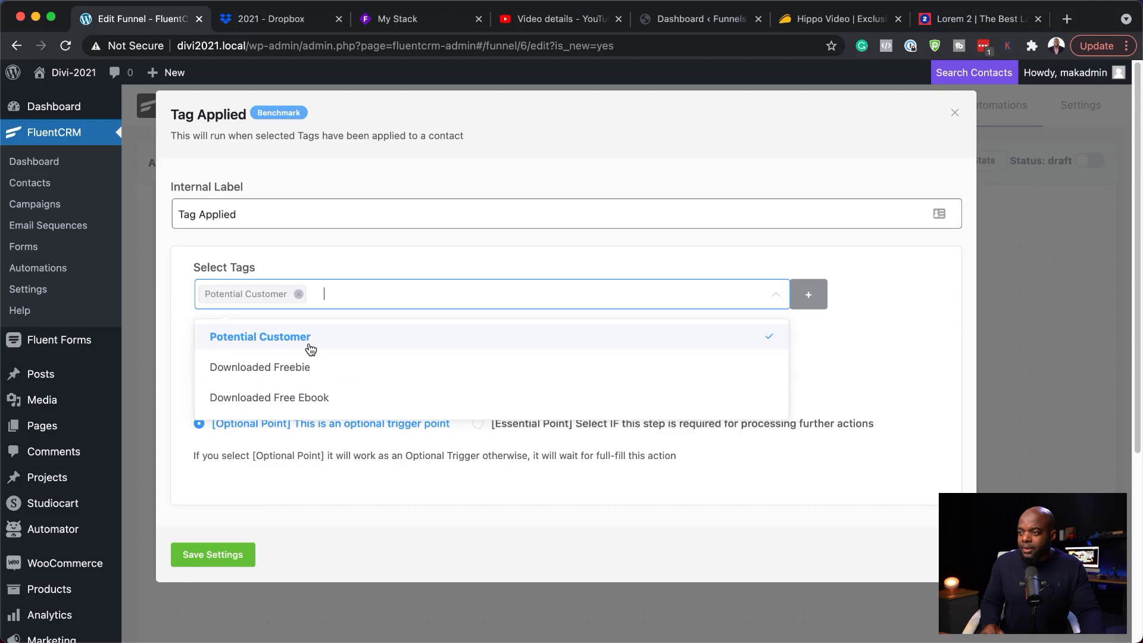
pyautogui.click(180, 328)
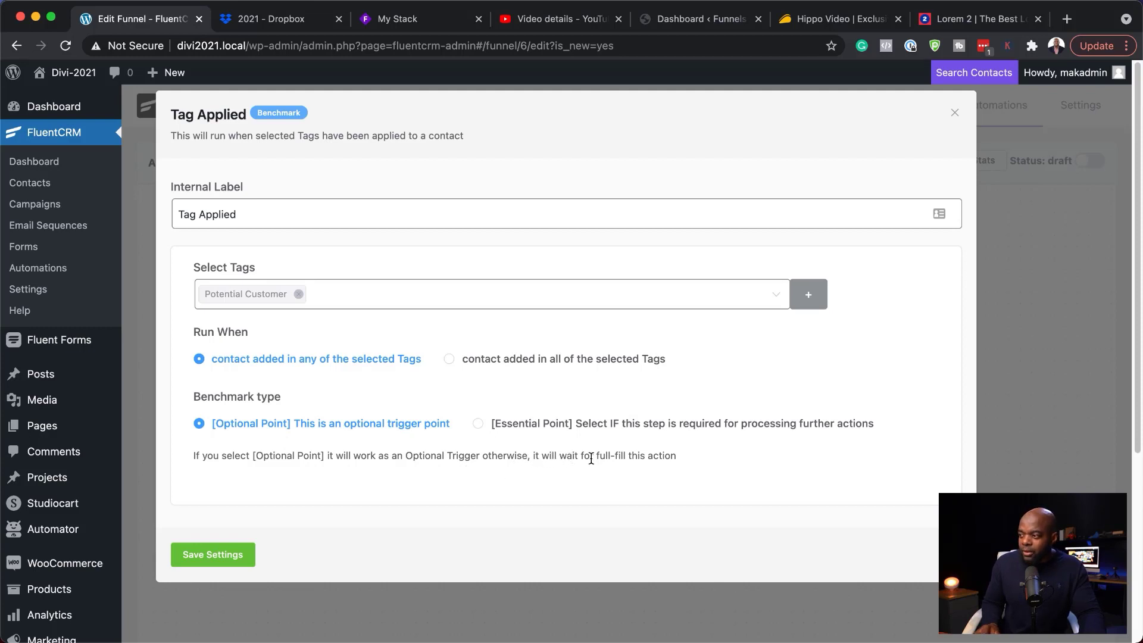
pyautogui.click(214, 555)
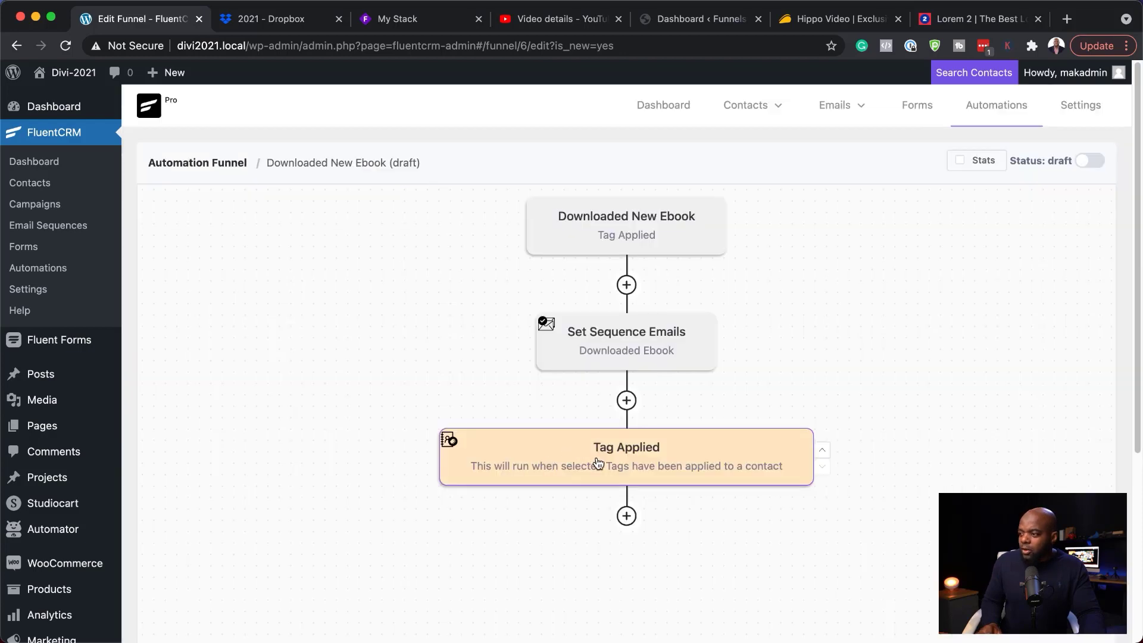
# Add a Remove From Tag action for Downloaded Free Ebook after the benchmark and save it
pyautogui.click(626, 516)
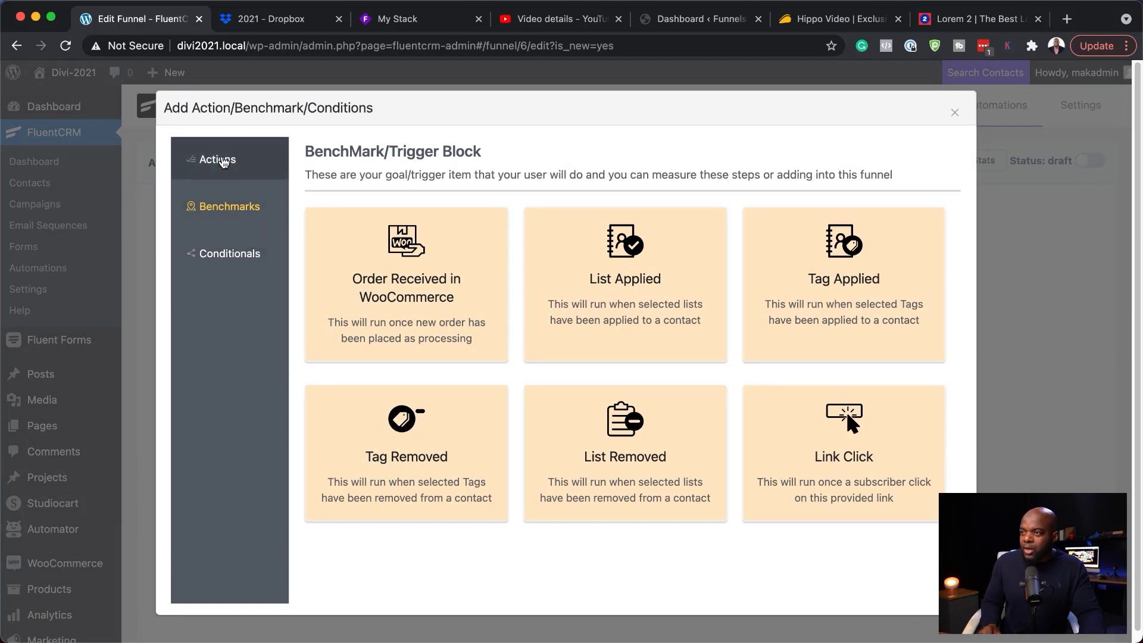
pyautogui.click(215, 159)
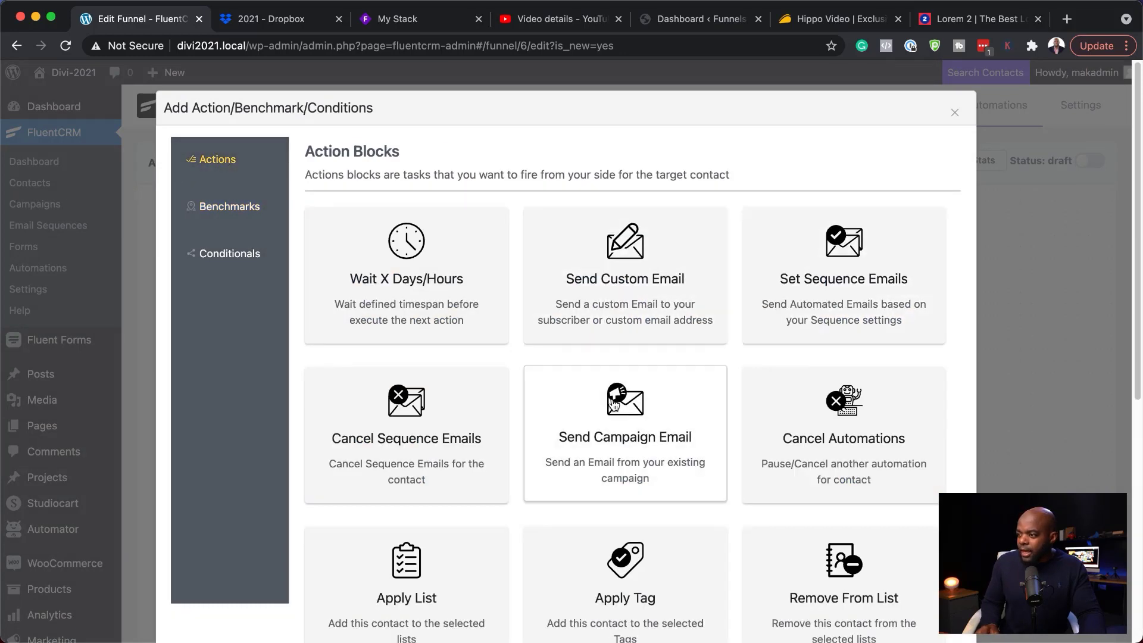
pyautogui.scroll(-3, 622, 428)
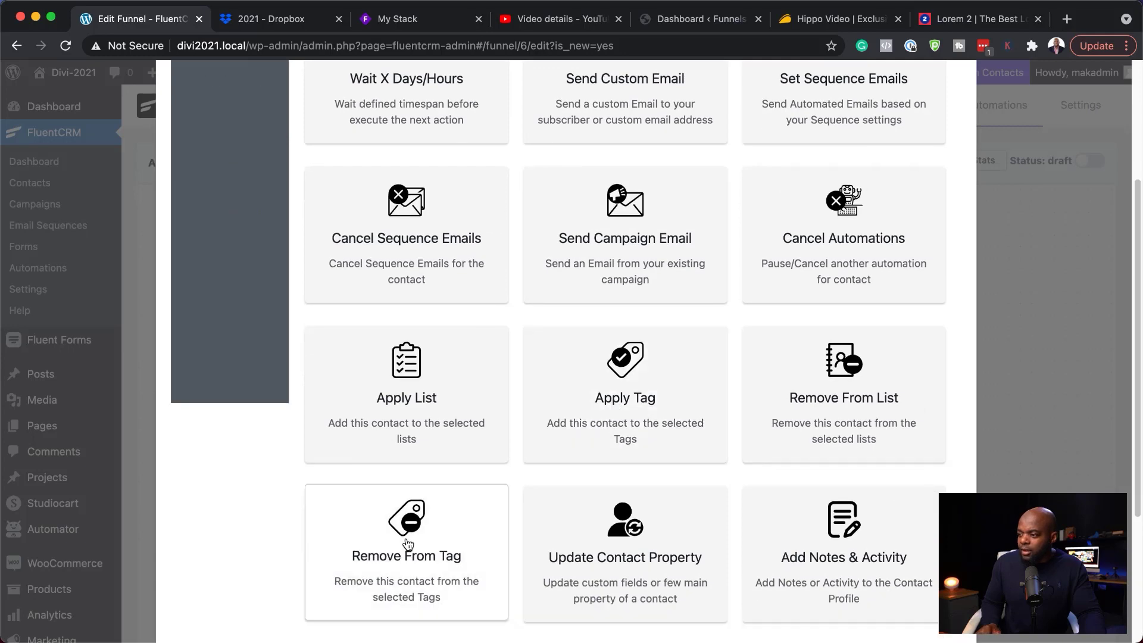
pyautogui.click(392, 512)
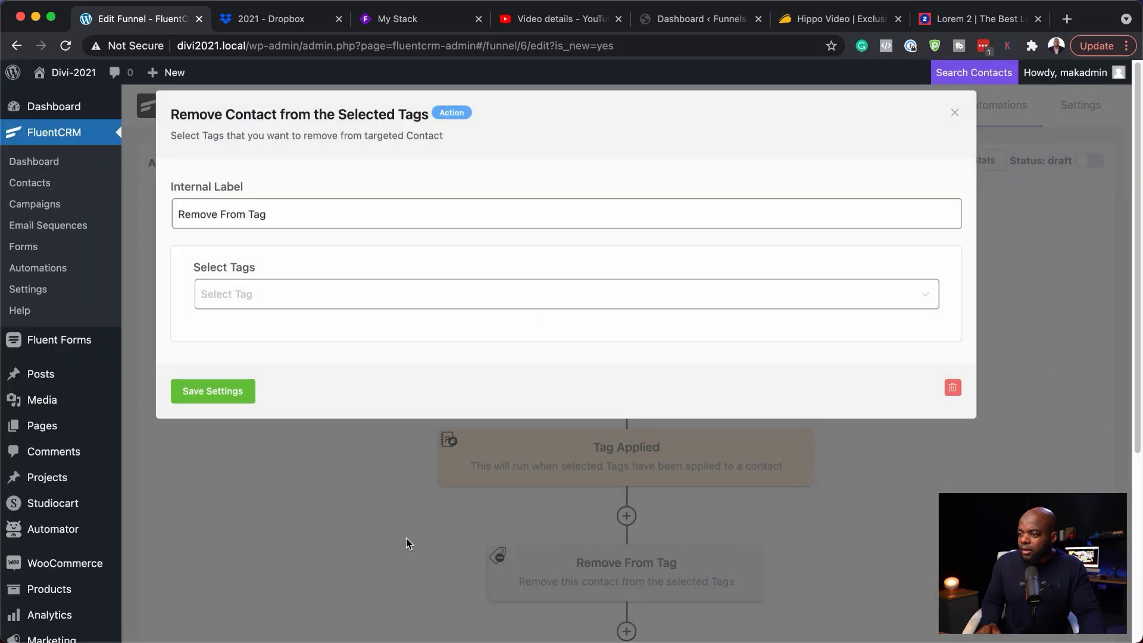
pyautogui.click(240, 297)
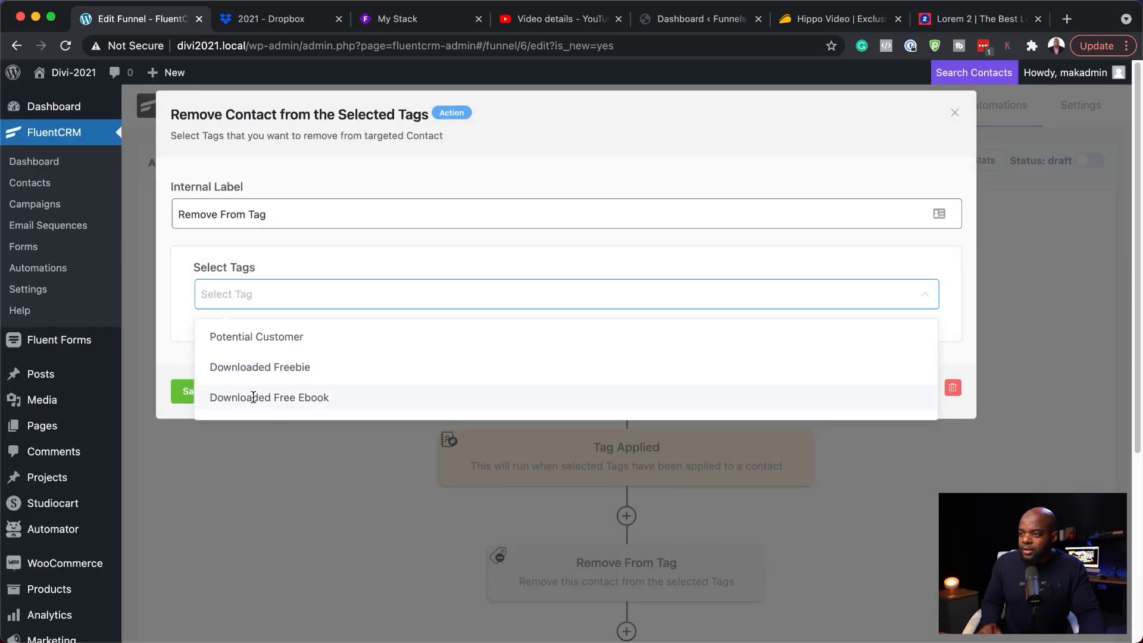
pyautogui.click(315, 403)
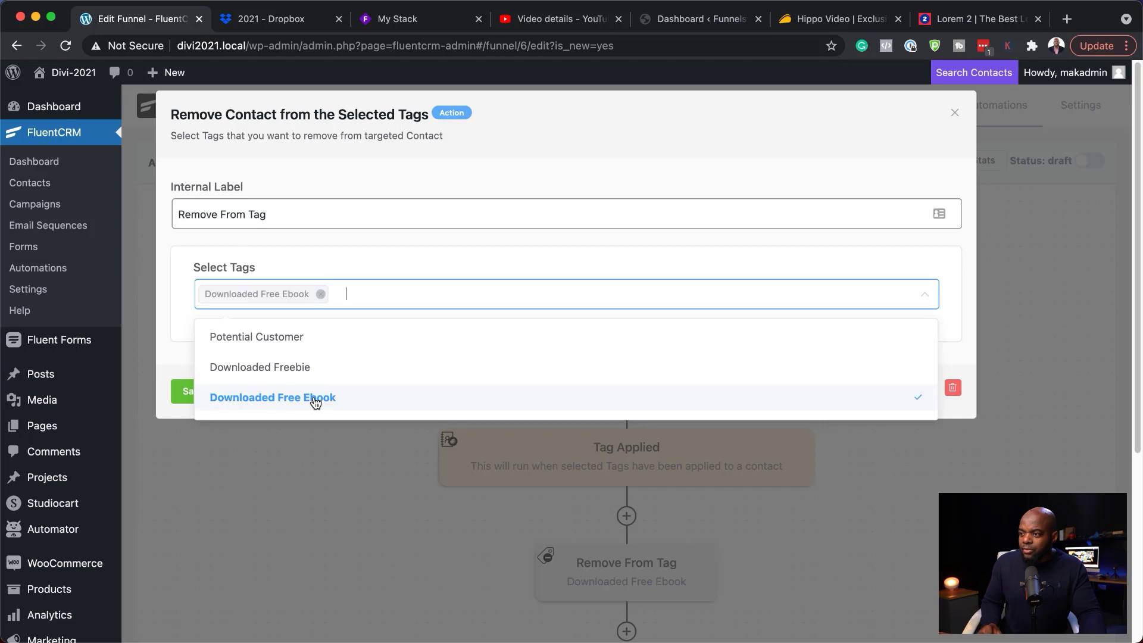
pyautogui.click(177, 397)
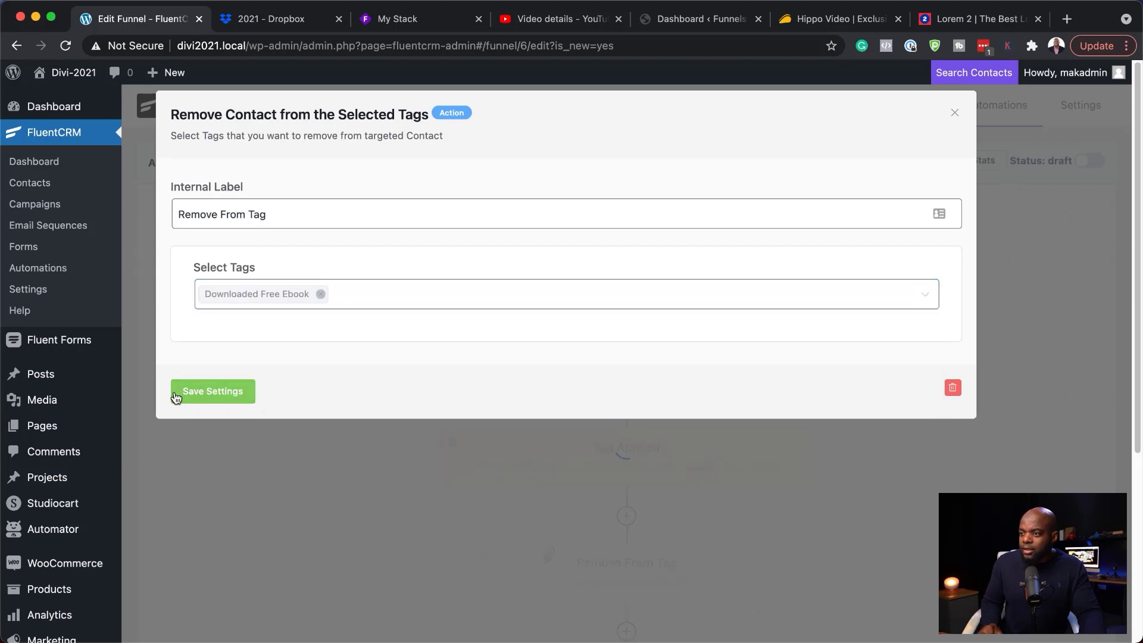
pyautogui.click(216, 393)
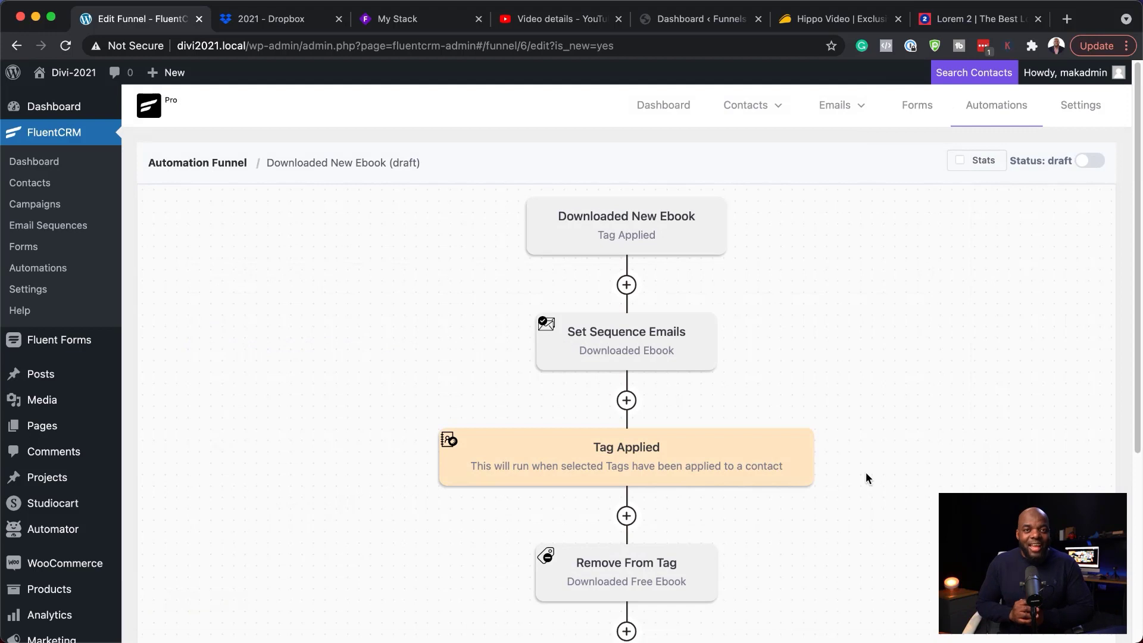